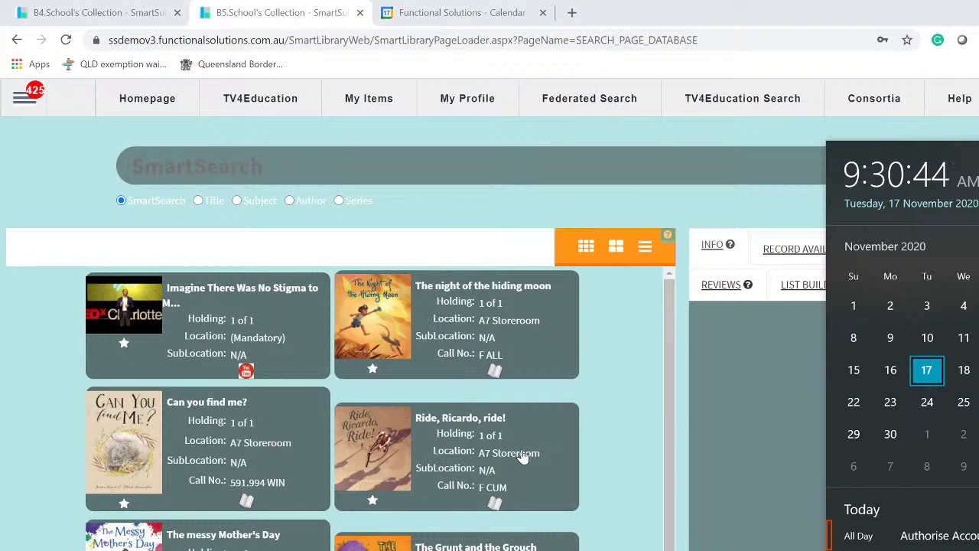
- Dismiss the calendar overlay, then choose SmartClassrooms > Create Lesson from the navigation menu
{"action": "left_click", "coordinate": [605, 205]}
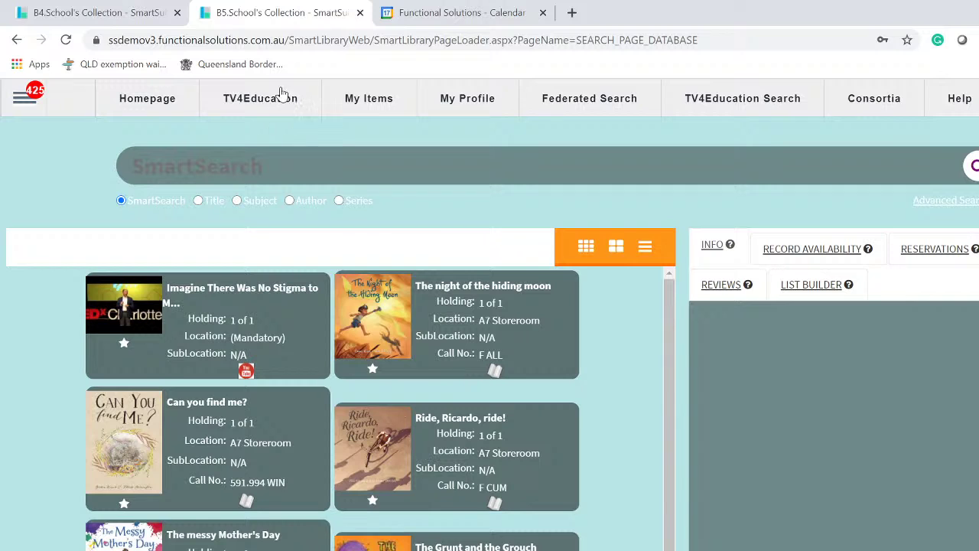
{"action": "left_click", "coordinate": [22, 101]}
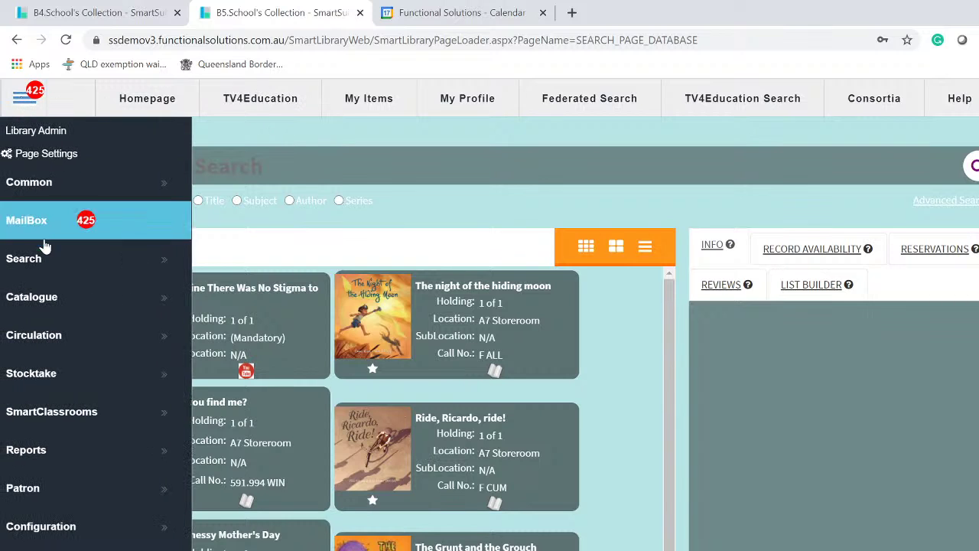
{"action": "left_click", "coordinate": [52, 267]}
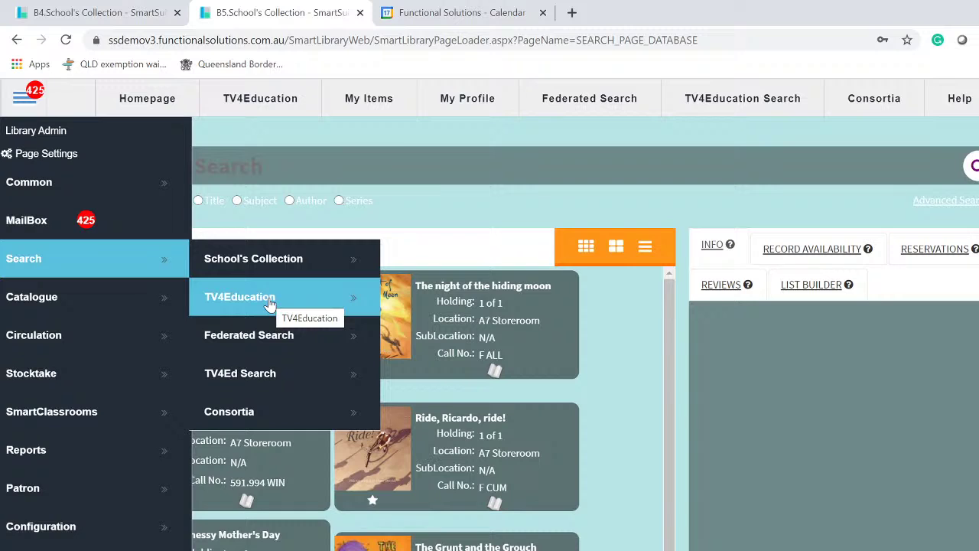
{"action": "left_click", "coordinate": [22, 101]}
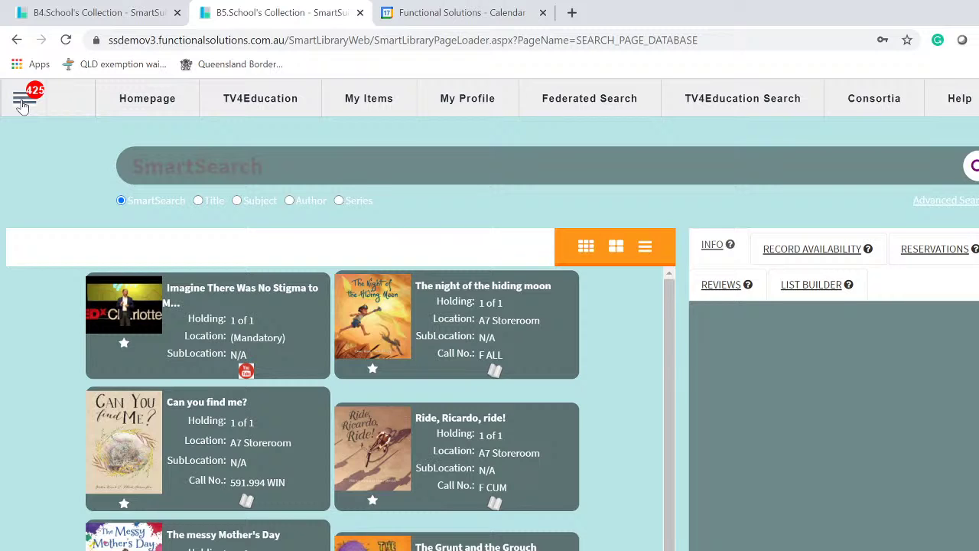
{"action": "left_click", "coordinate": [23, 105]}
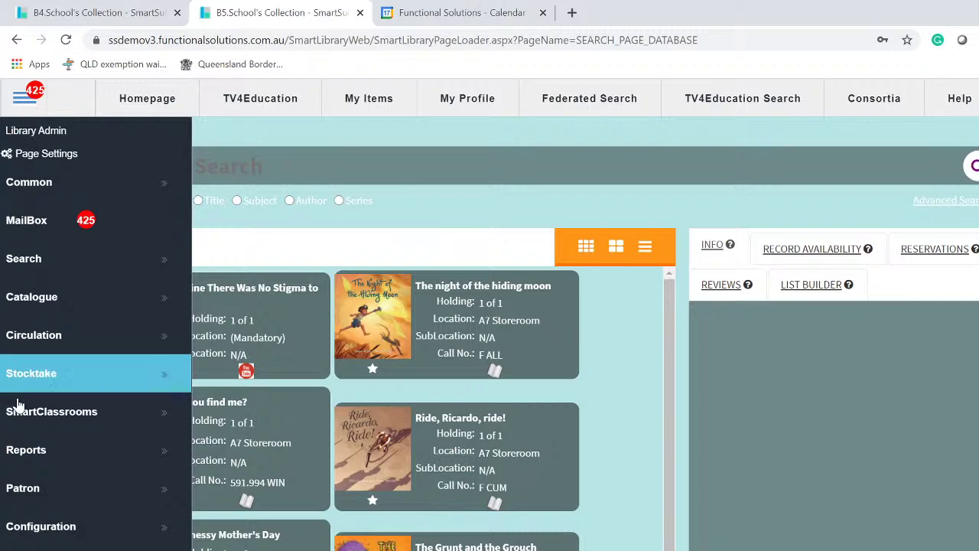
{"action": "left_click", "coordinate": [82, 414]}
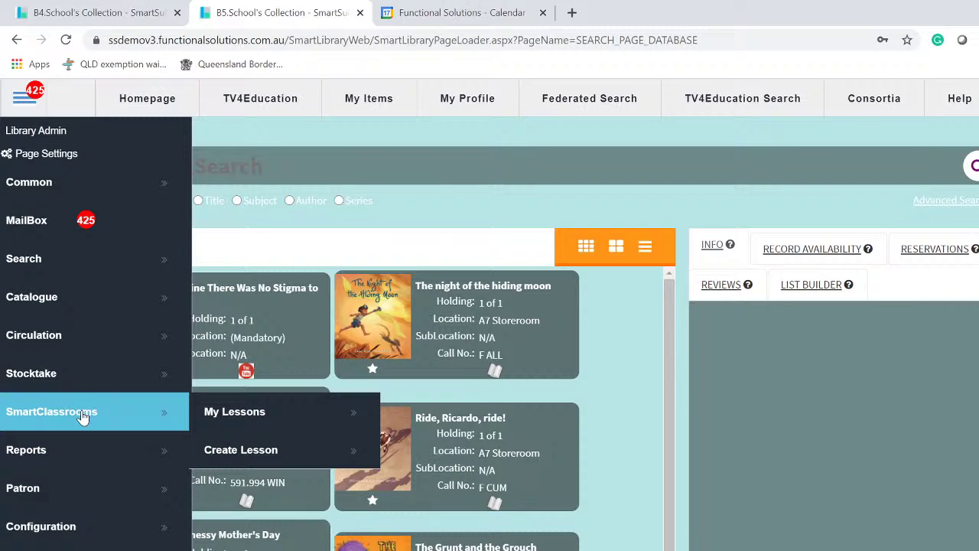
{"action": "left_click", "coordinate": [255, 452]}
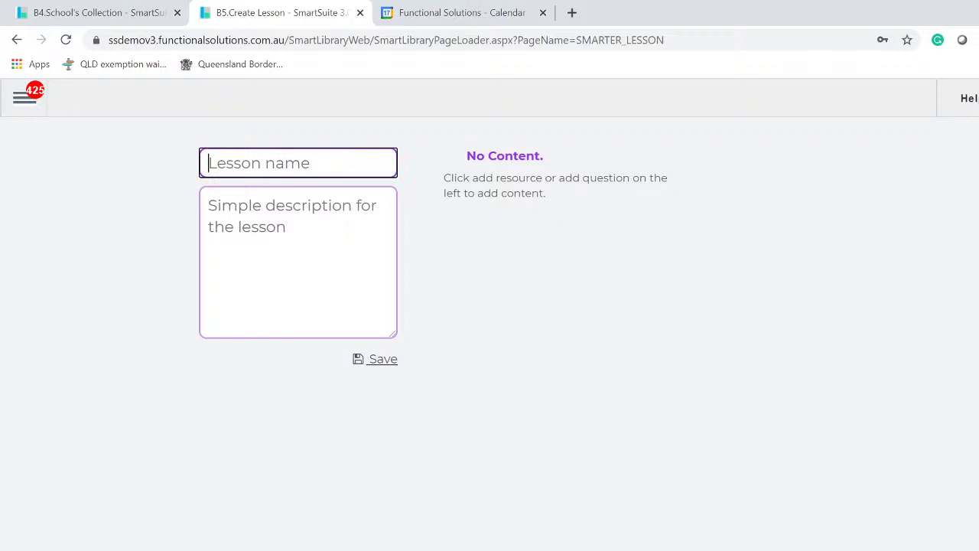
- Name the lesson 'Tewtons Law', keeping the spelling despite suggestions, and save it
{"action": "type", "text": "T"}
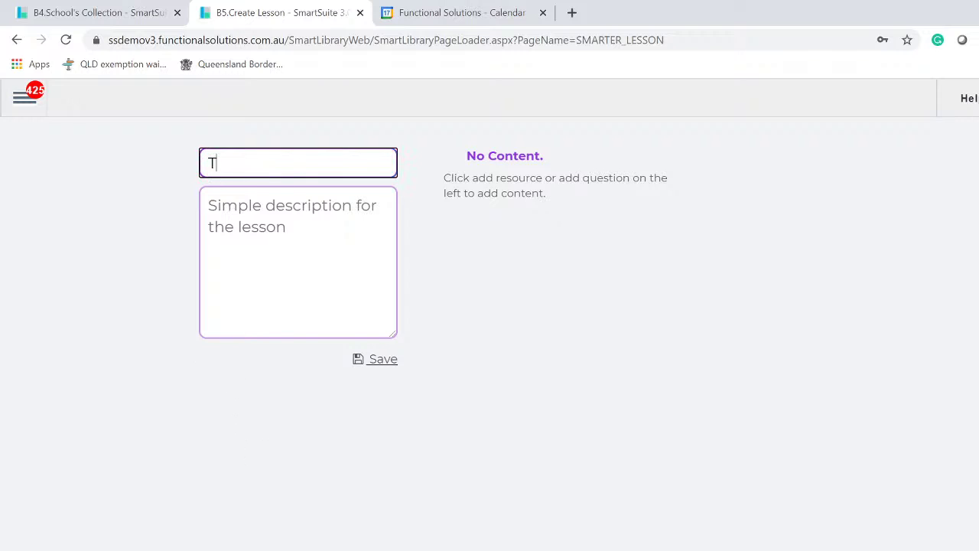
{"action": "type", "text": "ewtons Law"}
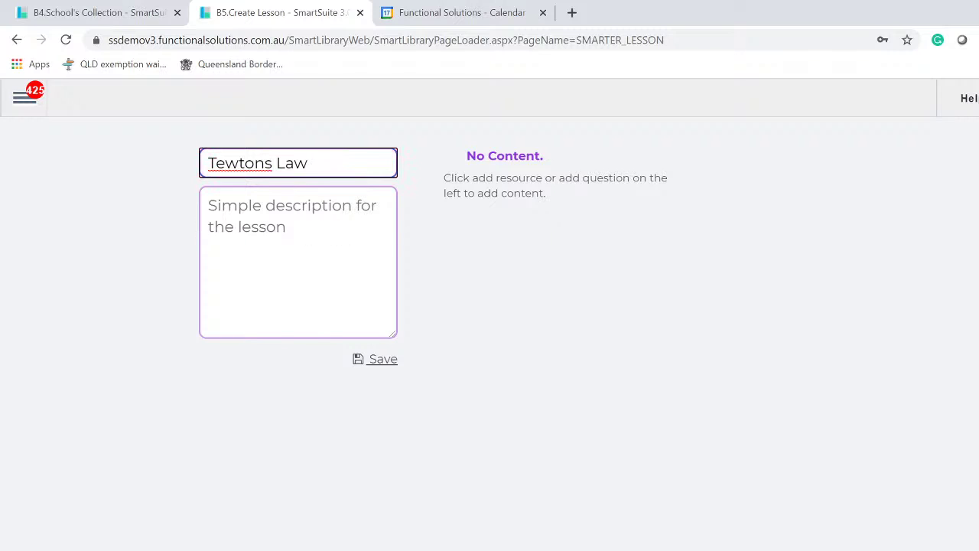
{"action": "right_click", "coordinate": [263, 169]}
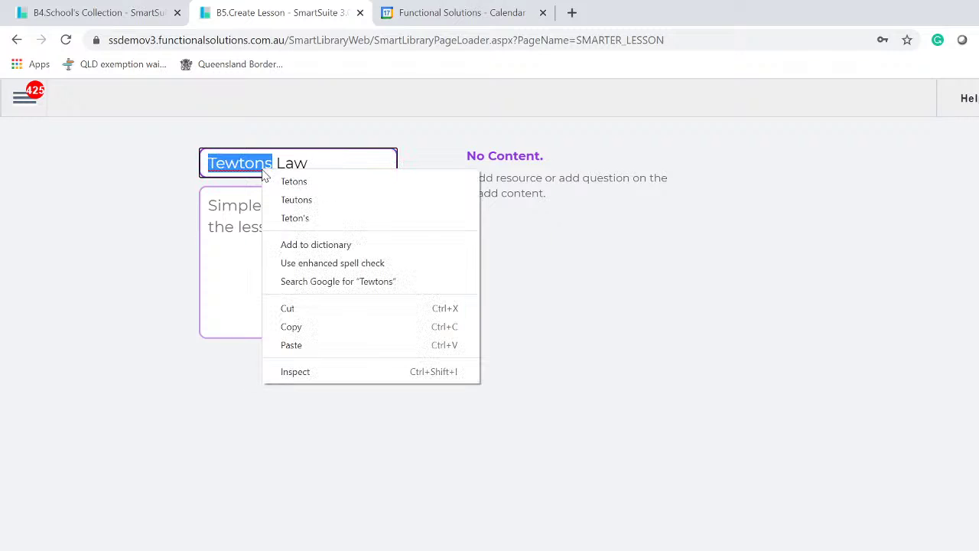
{"action": "left_click", "coordinate": [166, 325]}
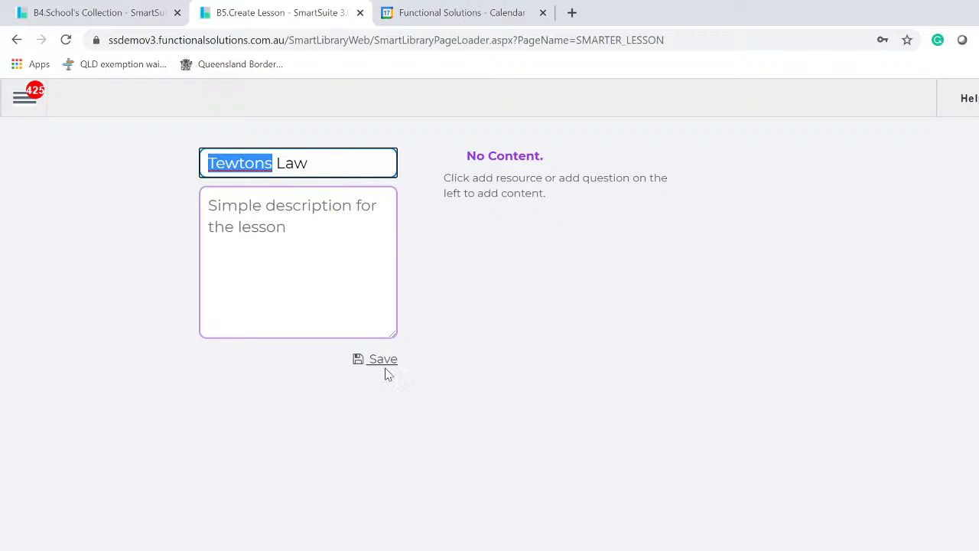
{"action": "left_click", "coordinate": [263, 220]}
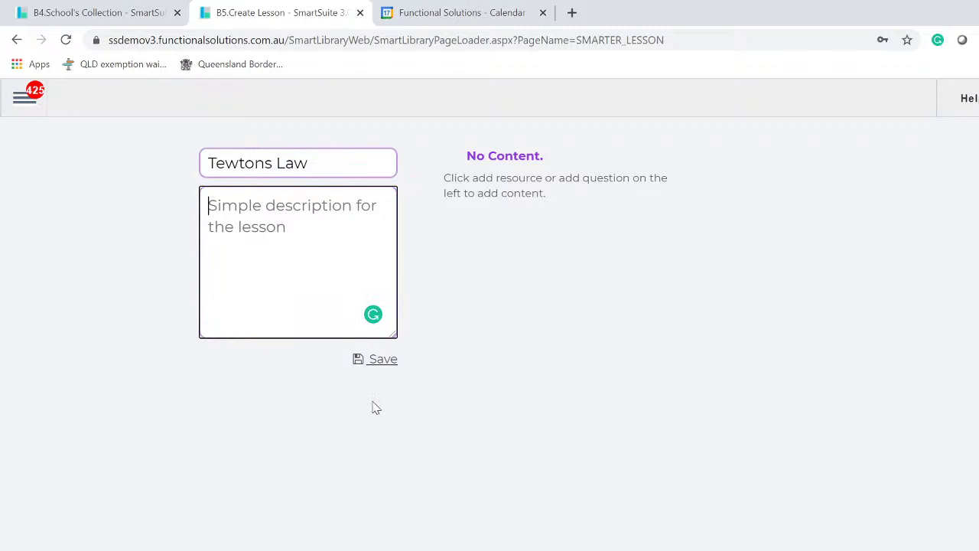
{"action": "left_click", "coordinate": [383, 359]}
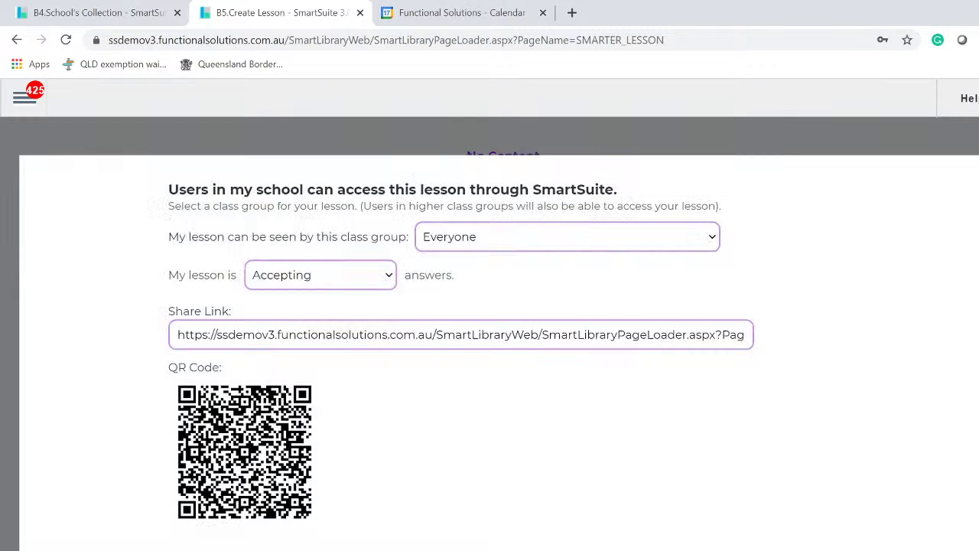
- Dismiss the share link and QR code dialog to get back to the lesson
{"action": "left_click", "coordinate": [857, 547]}
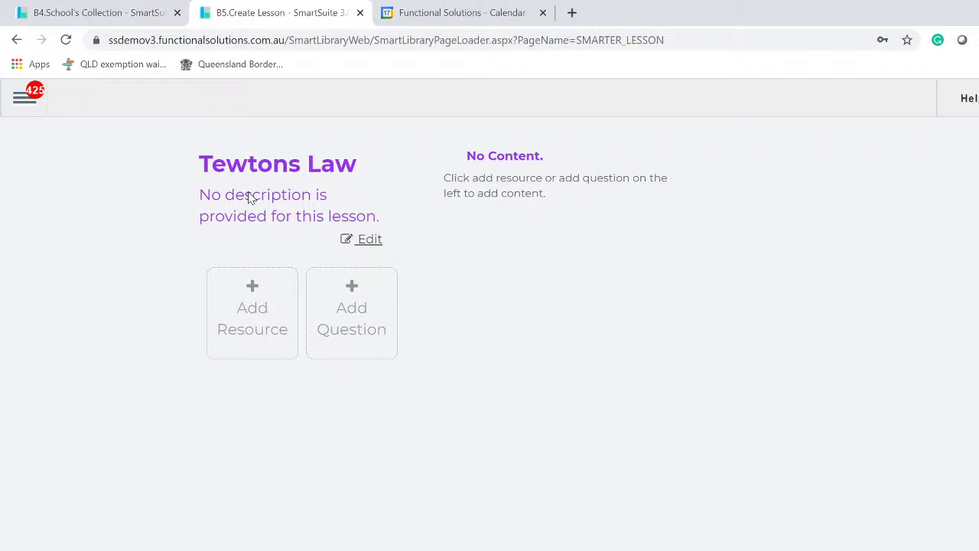
{"action": "left_click", "coordinate": [370, 239]}
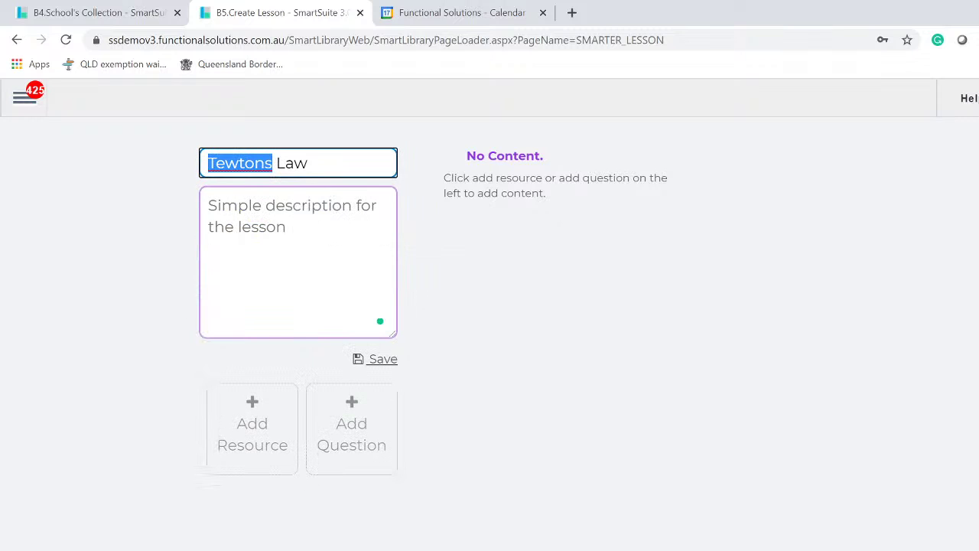
{"action": "left_click", "coordinate": [392, 367]}
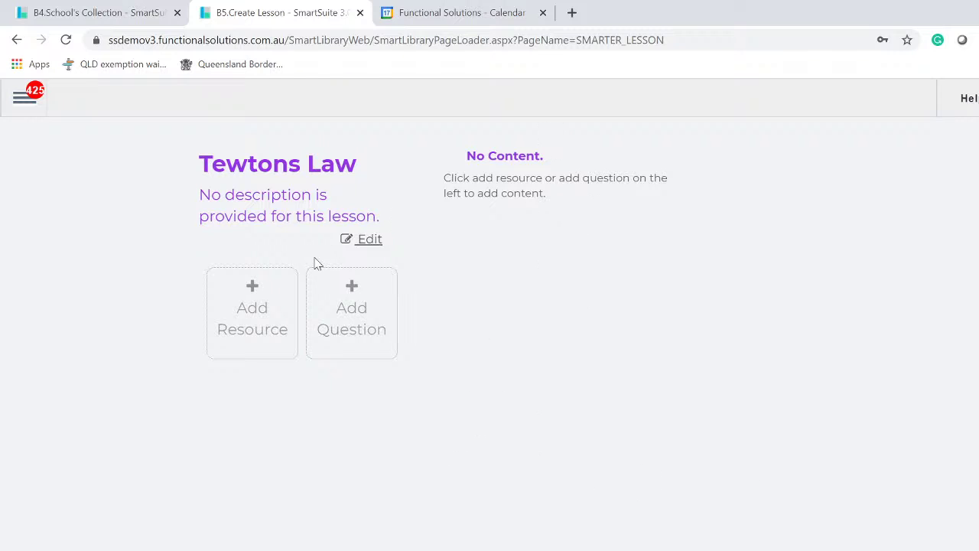
- Search TV4Education for 'Newtons law' and add the Science Max! Inertia And Newton's First Law episode
{"action": "left_click", "coordinate": [262, 302]}
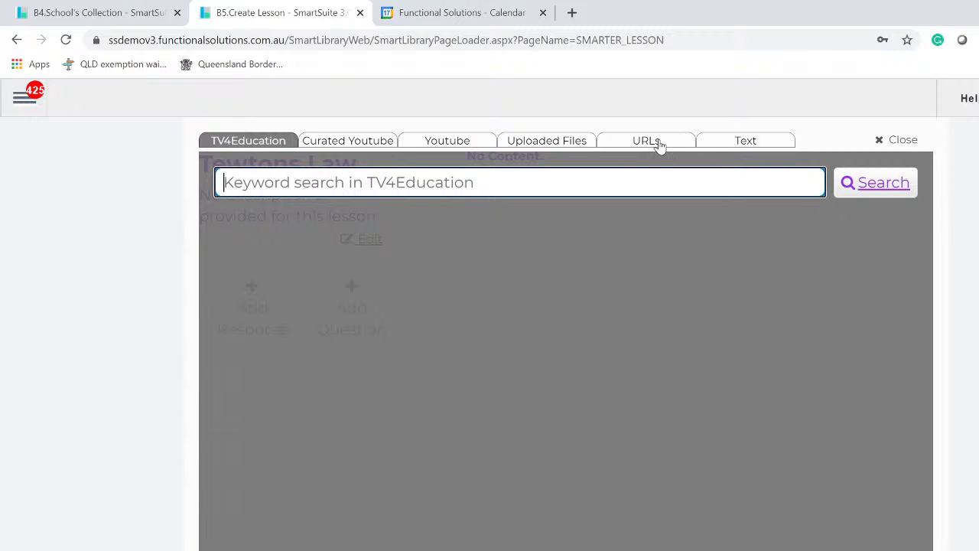
{"action": "left_click", "coordinate": [765, 144]}
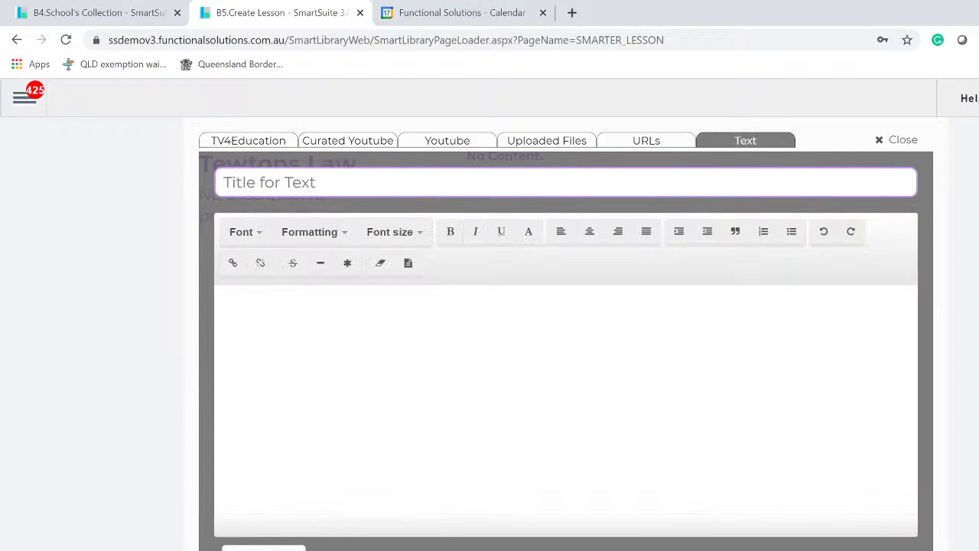
{"action": "left_click", "coordinate": [247, 143]}
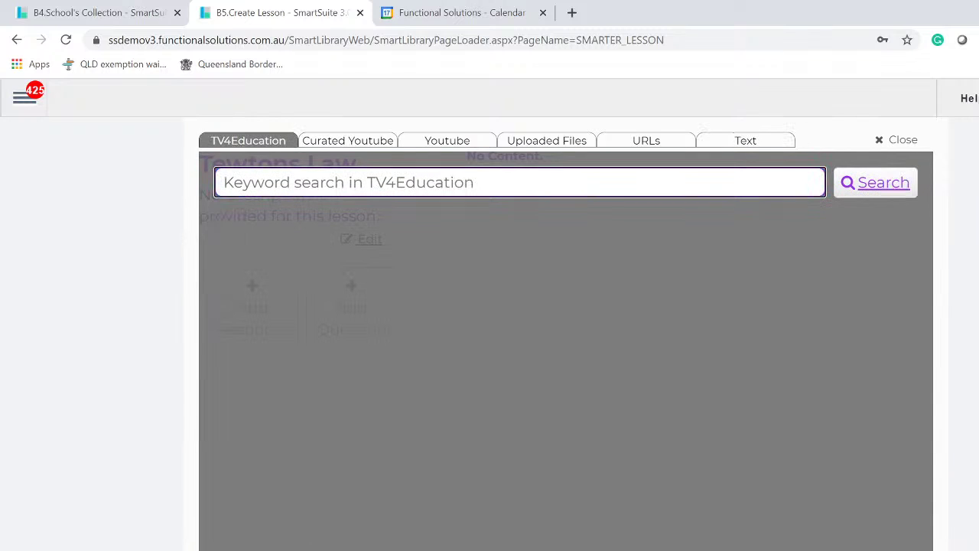
{"action": "type", "text": "Newton"}
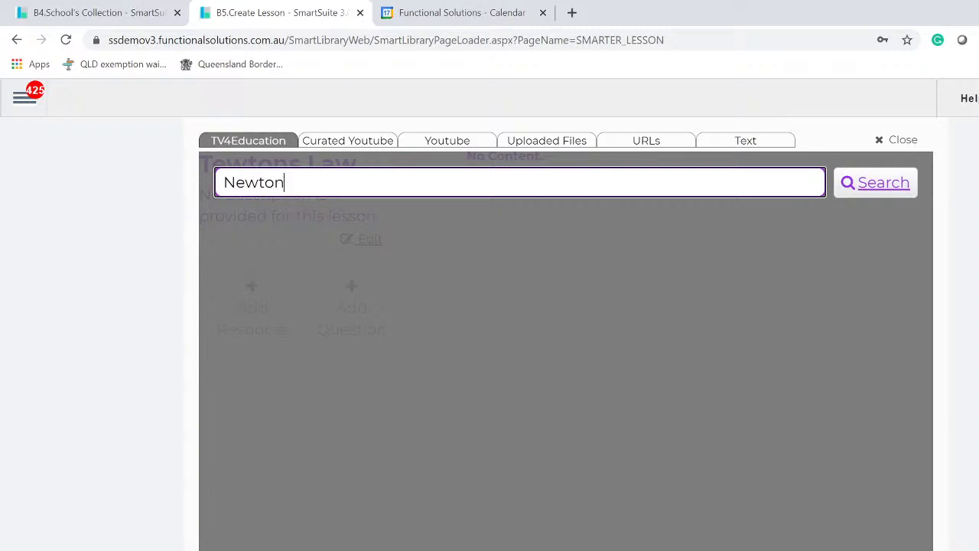
{"action": "type", "text": "s law"}
{"action": "left_click", "coordinate": [849, 190]}
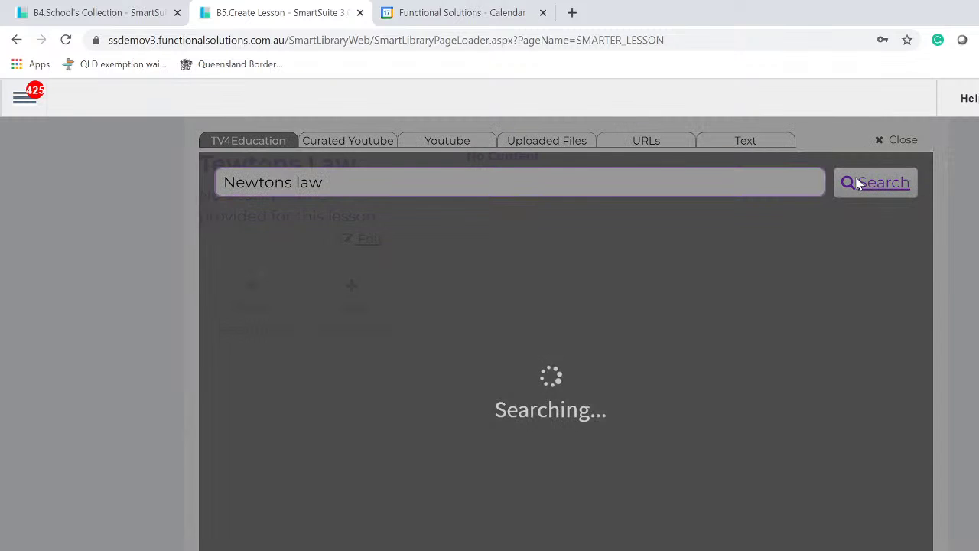
{"action": "scroll", "coordinate": [569, 422], "scroll_direction": "down", "scroll_amount": 5}
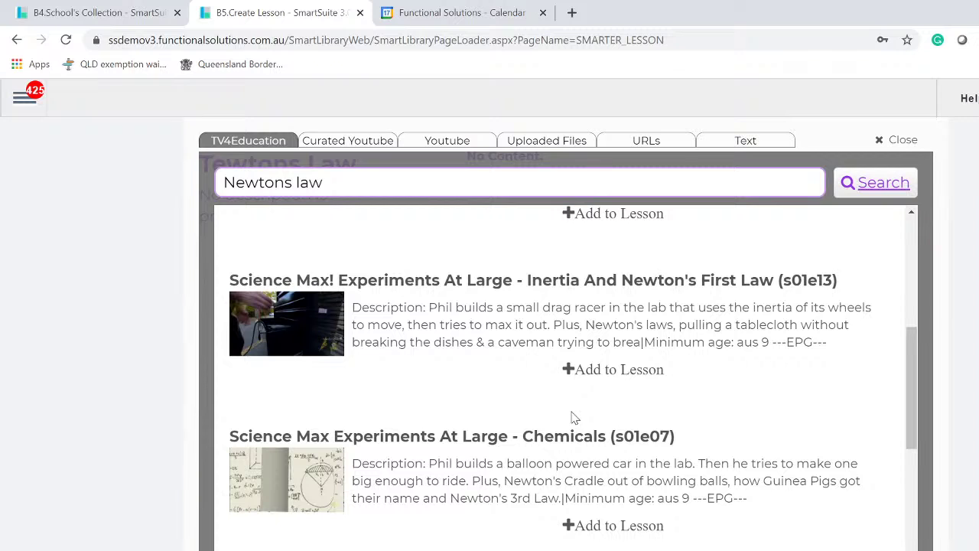
{"action": "scroll", "coordinate": [574, 418], "scroll_direction": "down", "scroll_amount": 1}
{"action": "scroll", "coordinate": [344, 402], "scroll_direction": "up", "scroll_amount": 2}
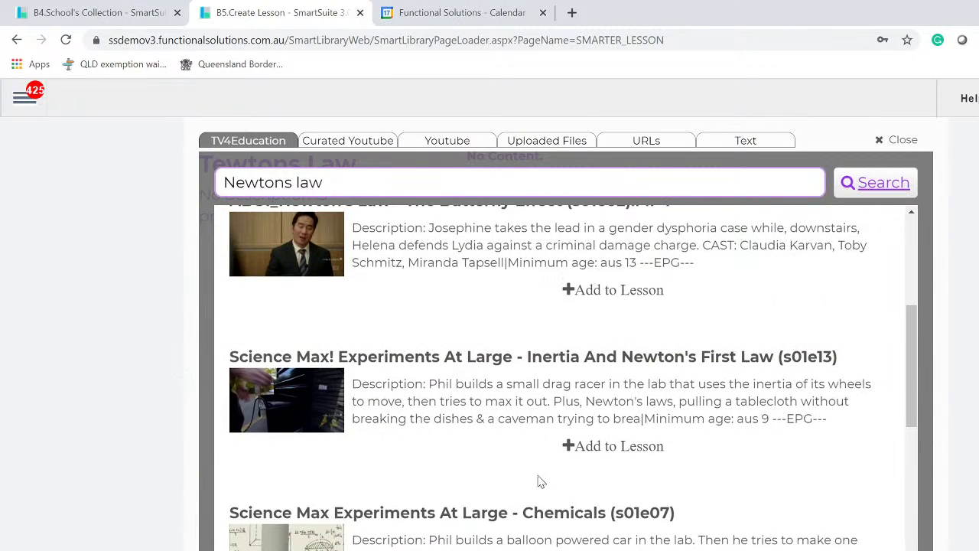
{"action": "left_click", "coordinate": [602, 446]}
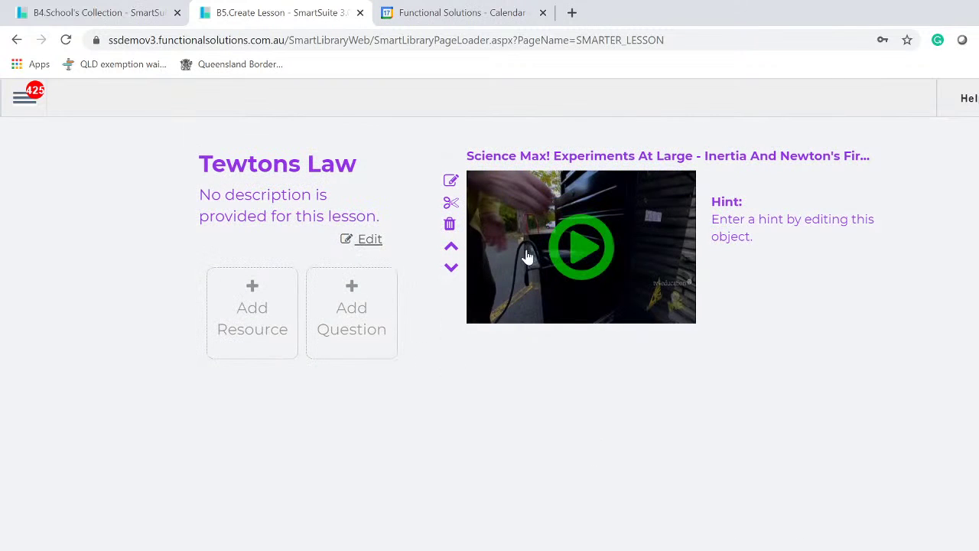
- Search YouTube for 'newtons law' and add the 'Newton's Laws of Motion' video
{"action": "left_click", "coordinate": [257, 308]}
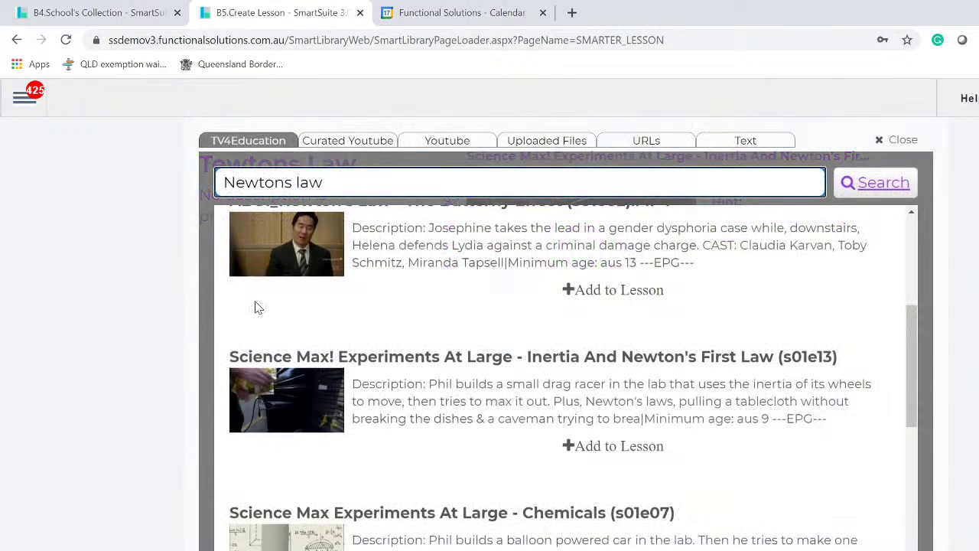
{"action": "left_click", "coordinate": [471, 144]}
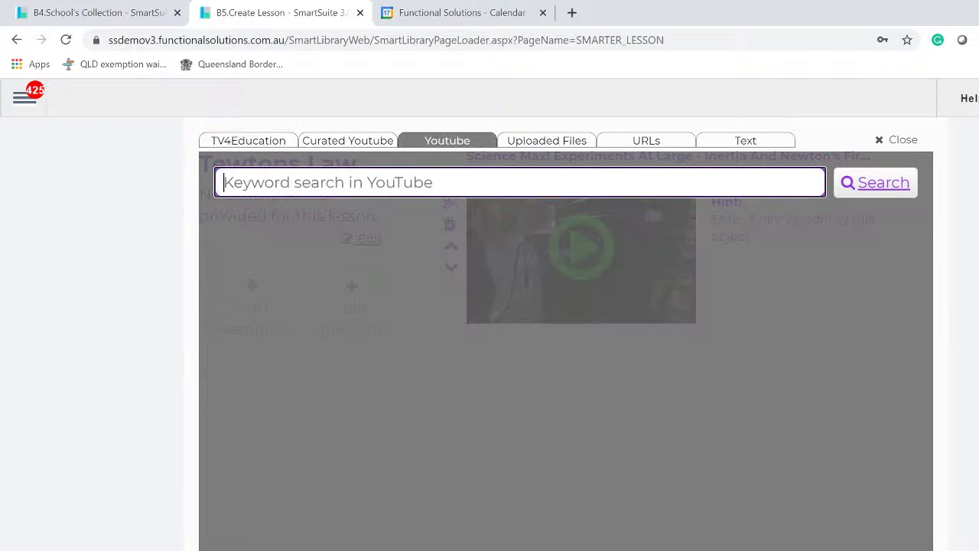
{"action": "type", "text": "newton"}
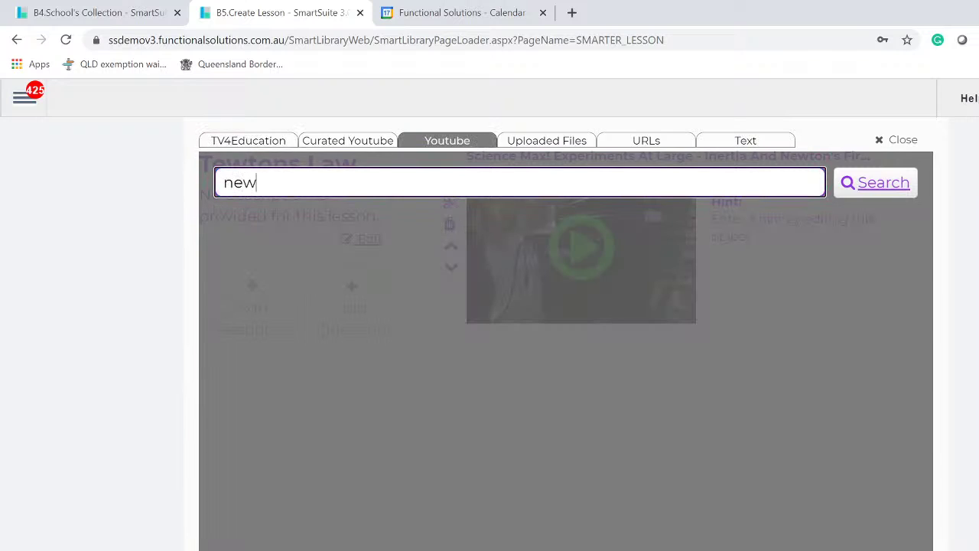
{"action": "type", "text": "s law"}
{"action": "left_click", "coordinate": [875, 186]}
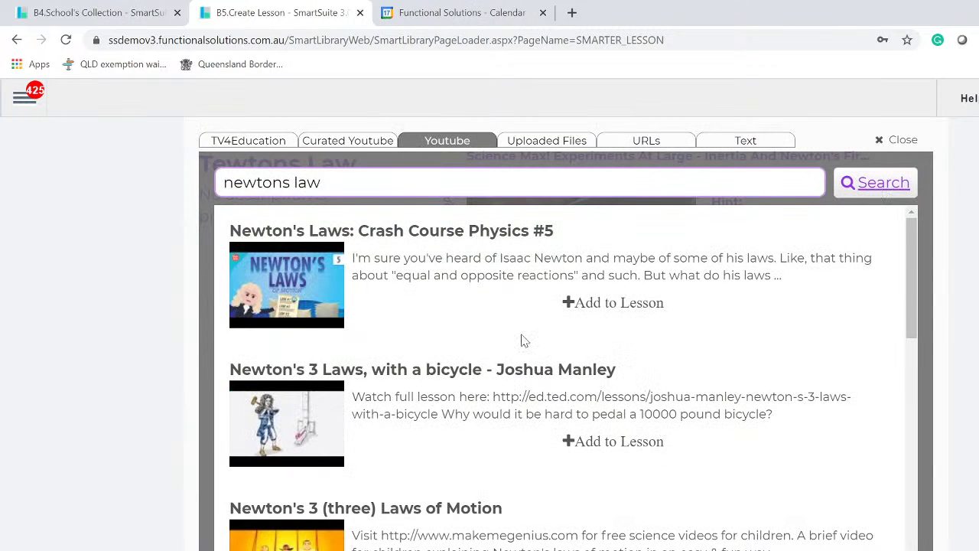
{"action": "scroll", "coordinate": [406, 393], "scroll_direction": "down", "scroll_amount": 5}
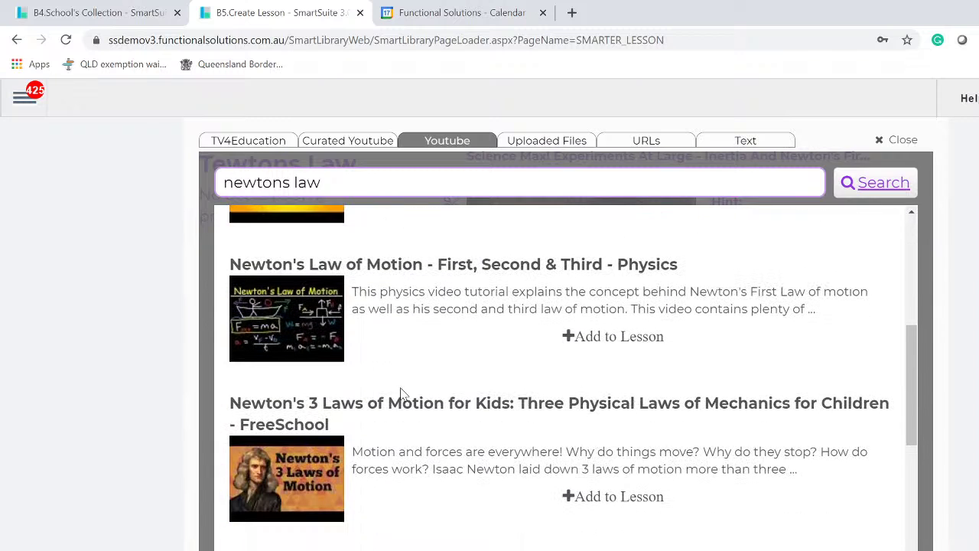
{"action": "scroll", "coordinate": [403, 391], "scroll_direction": "down", "scroll_amount": 4}
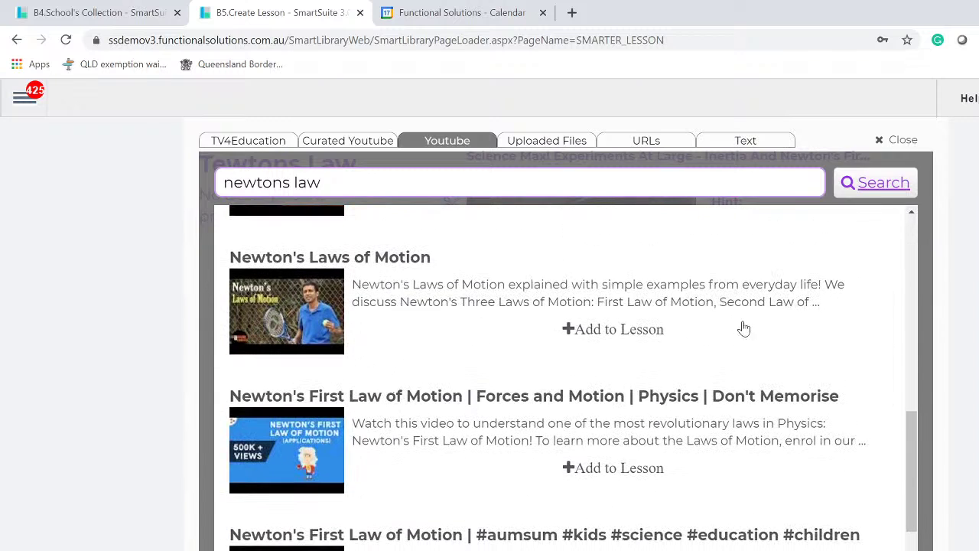
{"action": "left_click", "coordinate": [636, 331]}
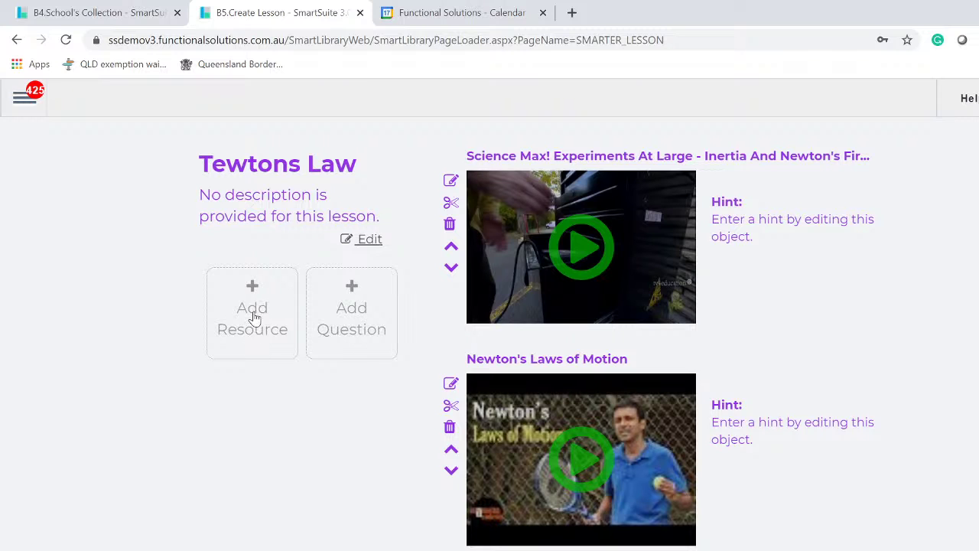
- Start a new multi-choice question with the text 'Waat is newtons law'
{"action": "left_click", "coordinate": [357, 311]}
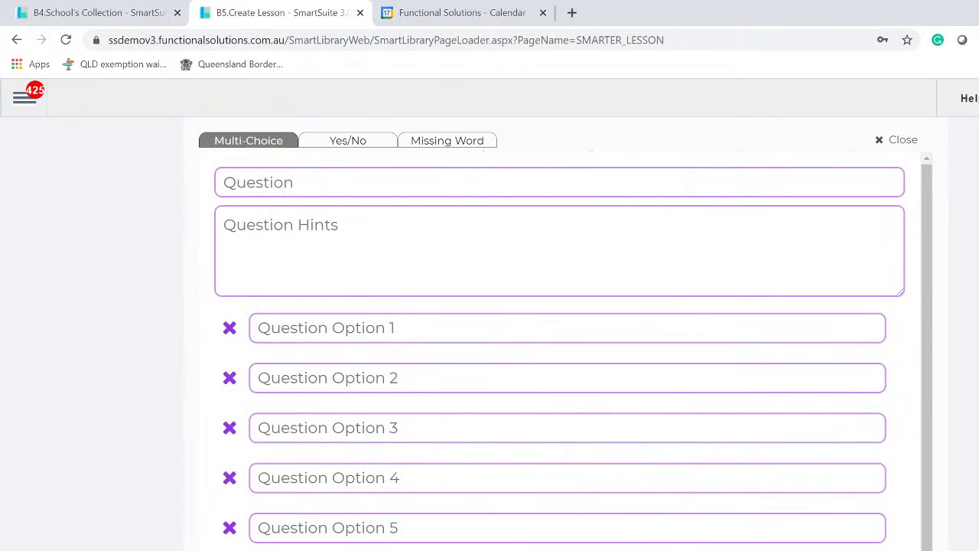
{"action": "left_click", "coordinate": [398, 184]}
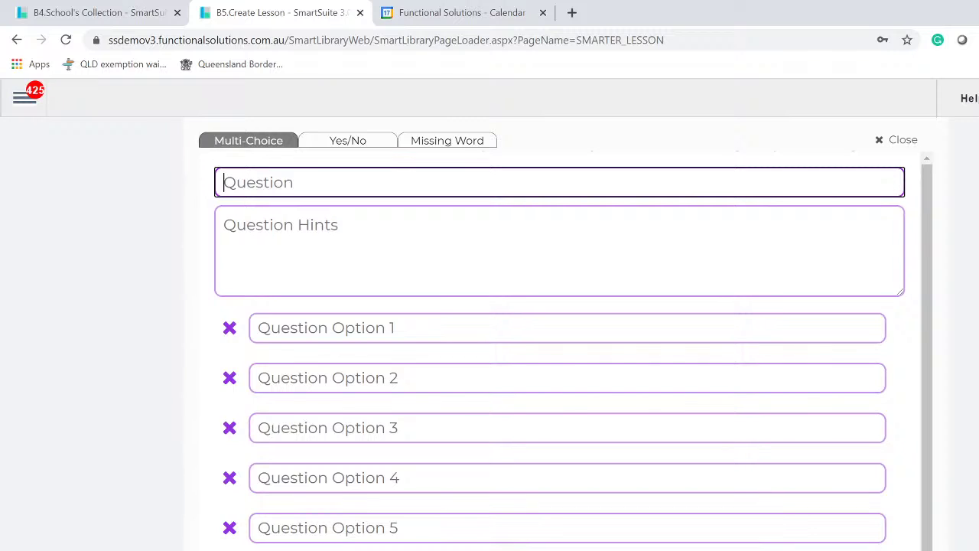
{"action": "type", "text": "Wa"}
{"action": "type", "text": "at "}
{"action": "type", "text": "is "}
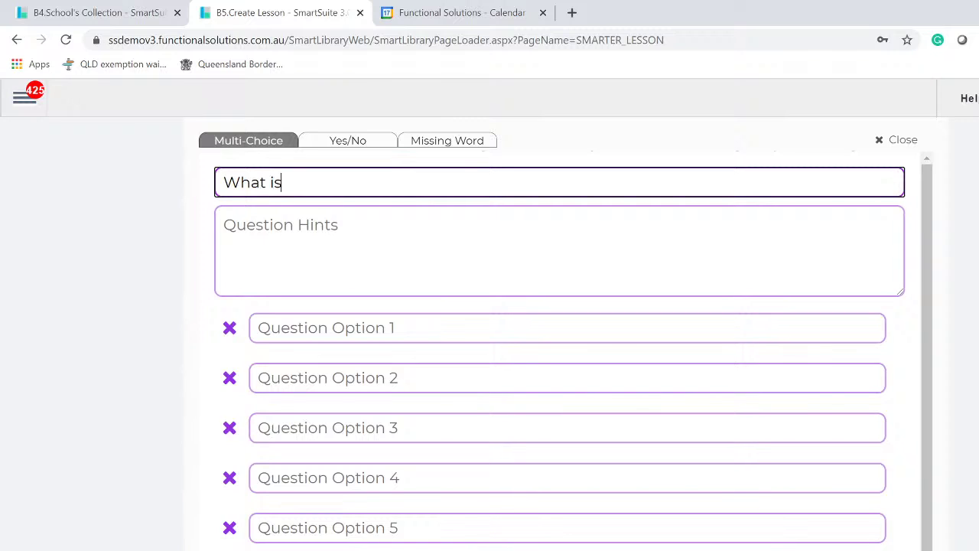
{"action": "type", "text": "newtons law"}
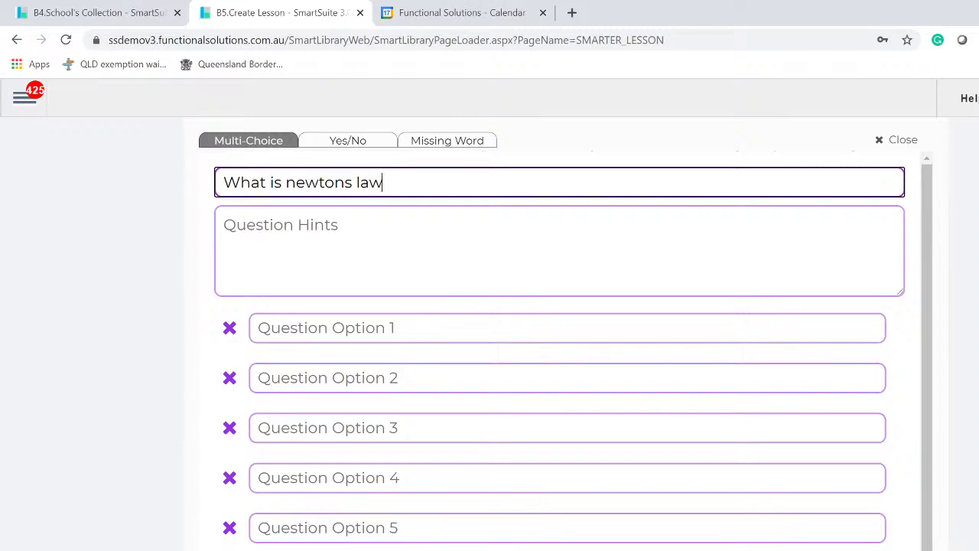
- Fill Options 1–5 with placeholder answers and mark options 2 and 4 correct
{"action": "left_click", "coordinate": [382, 328]}
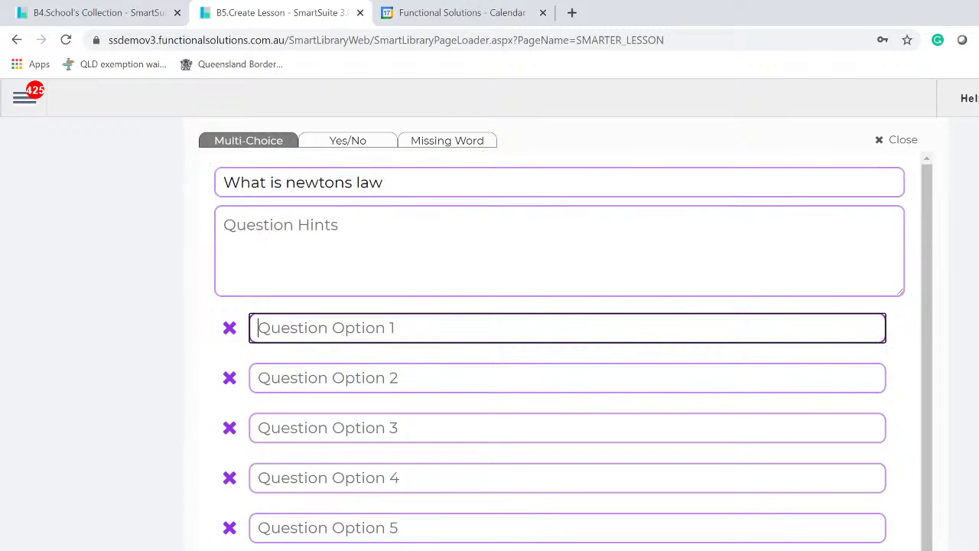
{"action": "type", "text": "fghfghfg"}
{"action": "key", "text": "Tab"}
{"action": "type", "text": "fghfg"}
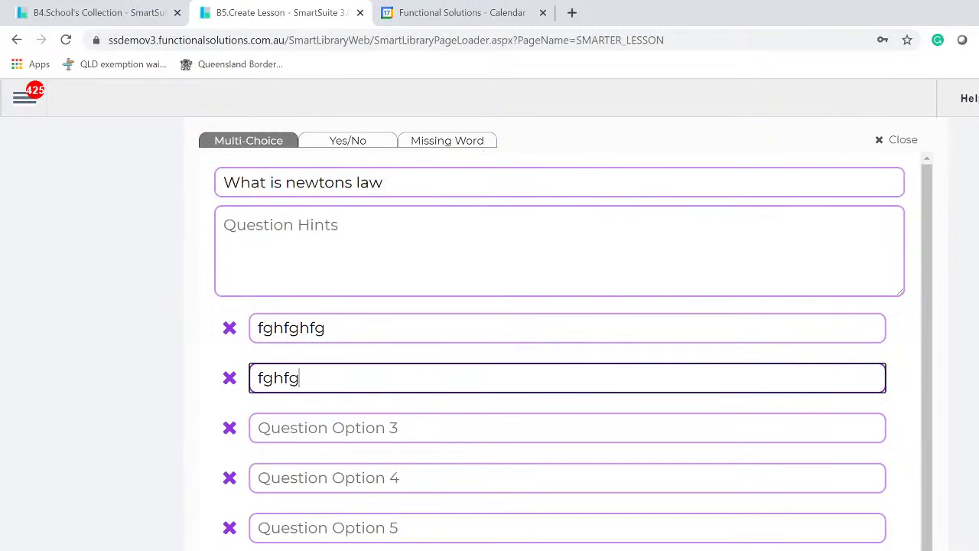
{"action": "type", "text": "hfghf"}
{"action": "left_click", "coordinate": [410, 422]}
{"action": "type", "text": "fghfhfh"}
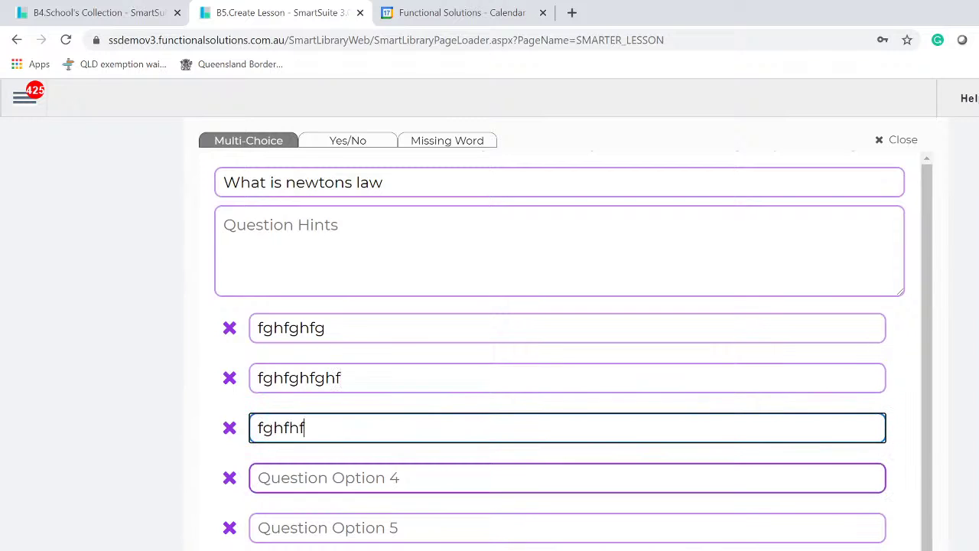
{"action": "left_click", "coordinate": [413, 477]}
{"action": "type", "text": "fghfghfghfg"}
{"action": "left_click", "coordinate": [421, 527]}
{"action": "type", "text": "fghfg"}
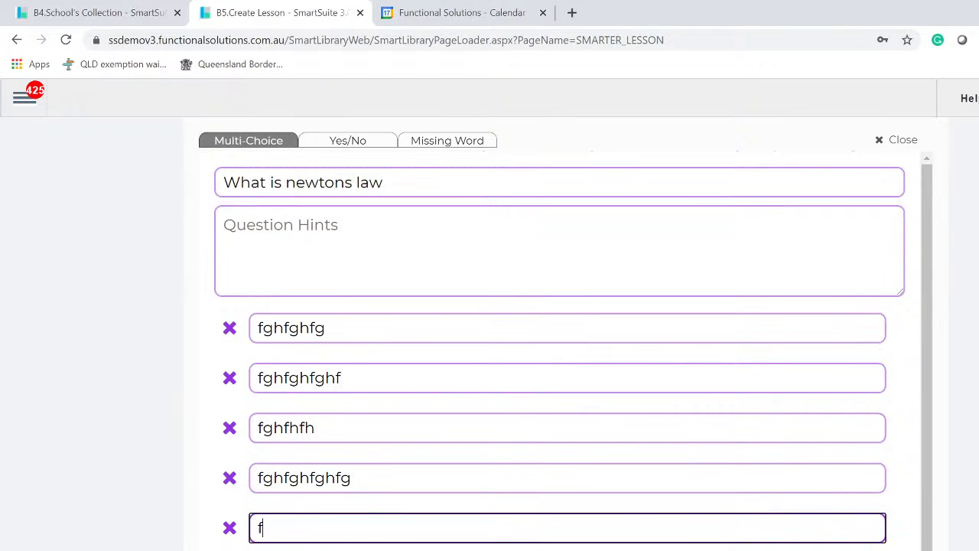
{"action": "type", "text": "h"}
{"action": "left_click", "coordinate": [235, 386]}
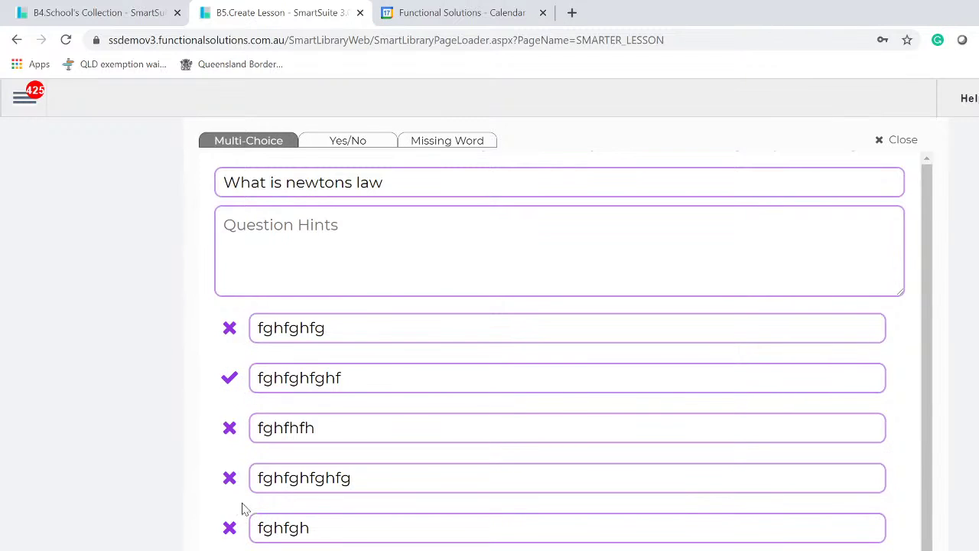
{"action": "left_click", "coordinate": [232, 482]}
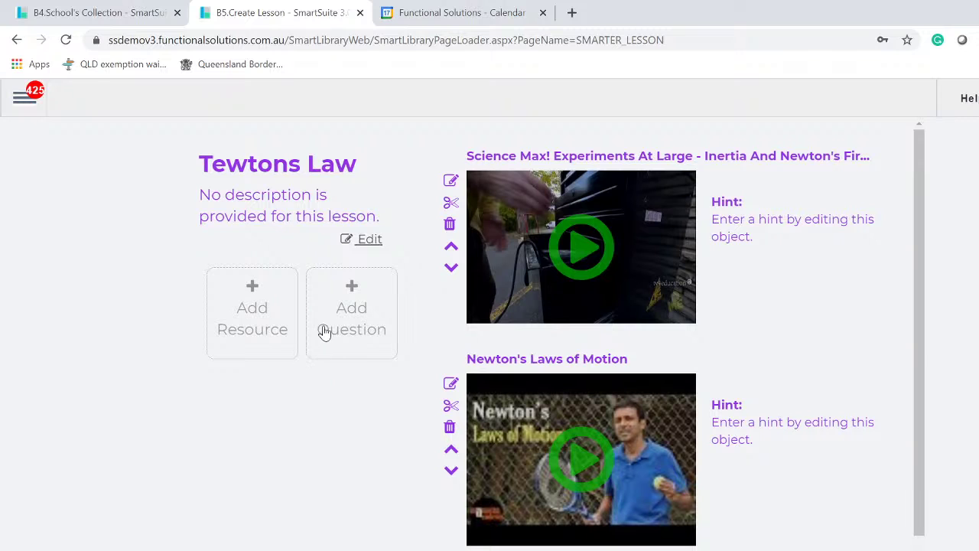
- Save a Yes/No question 'Newton only had ONE law (yes or no)' with No marked correct
{"action": "left_click", "coordinate": [349, 307]}
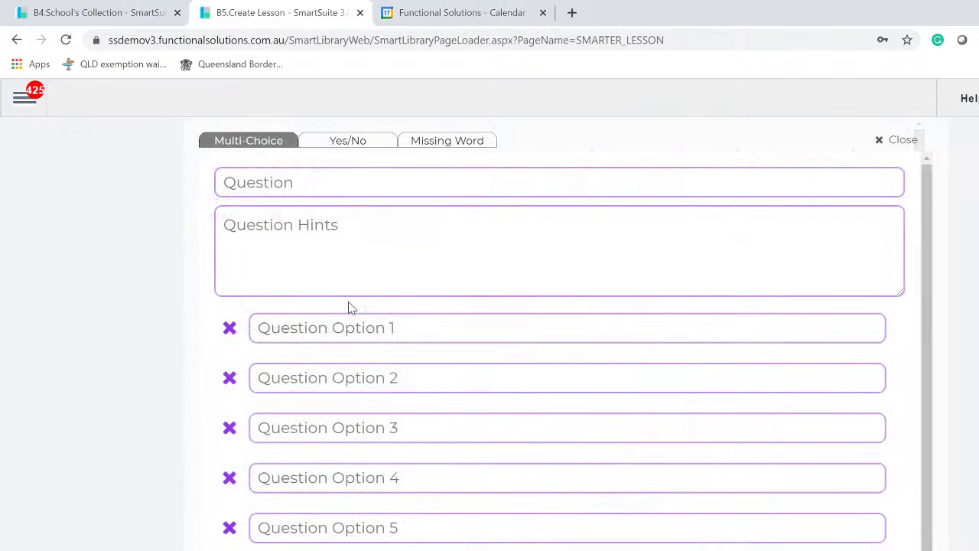
{"action": "left_click", "coordinate": [370, 144]}
{"action": "left_click", "coordinate": [431, 186]}
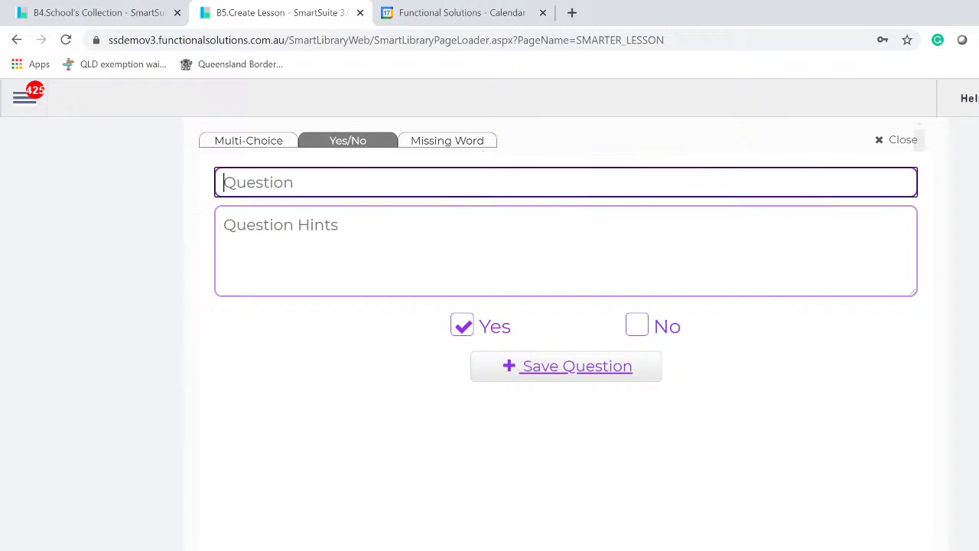
{"action": "type", "text": "Newton o"}
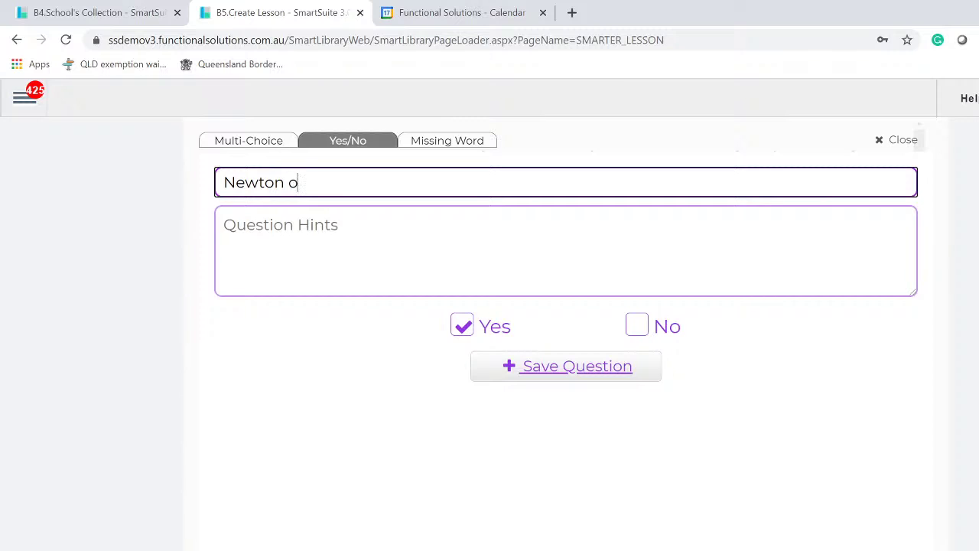
{"action": "type", "text": "nly had ONE law"}
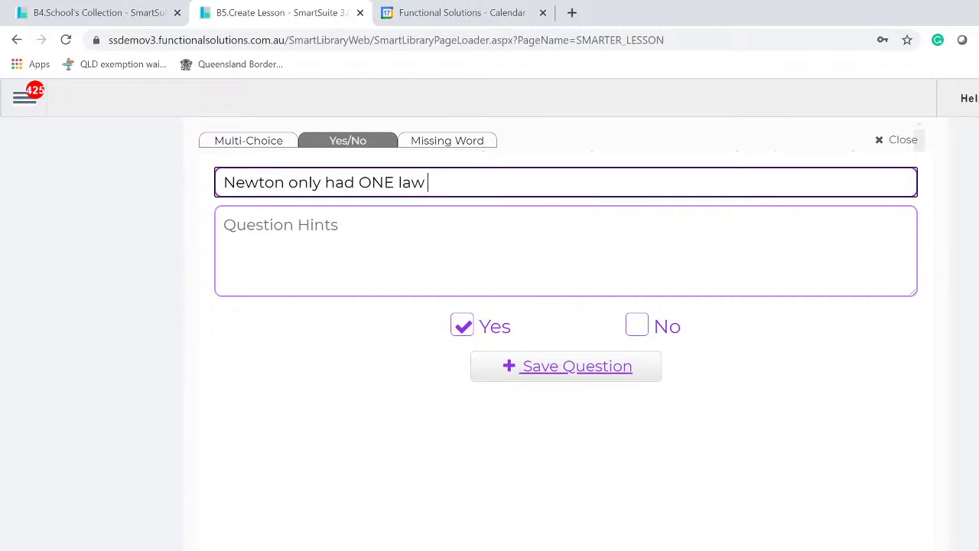
{"action": "type", "text": "(yes or no"}
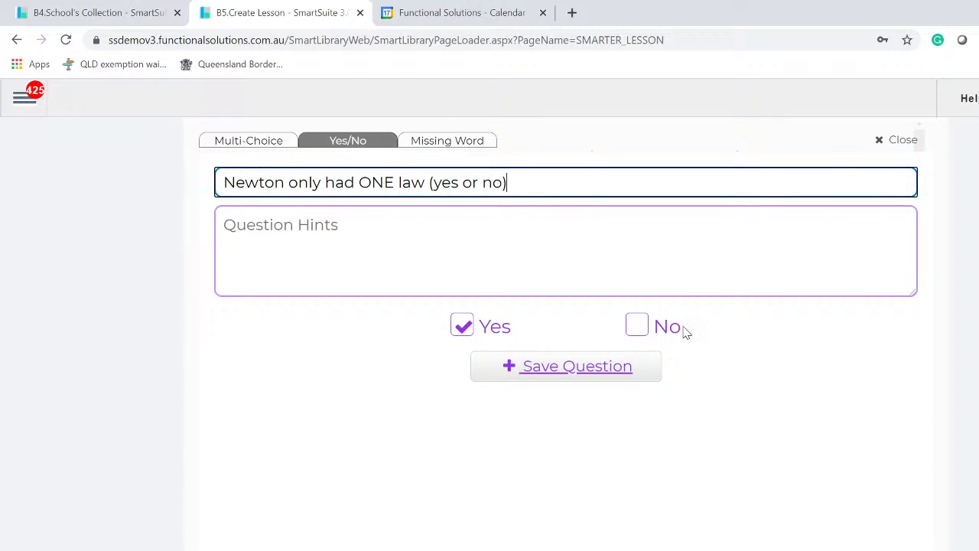
{"action": "left_click", "coordinate": [647, 328]}
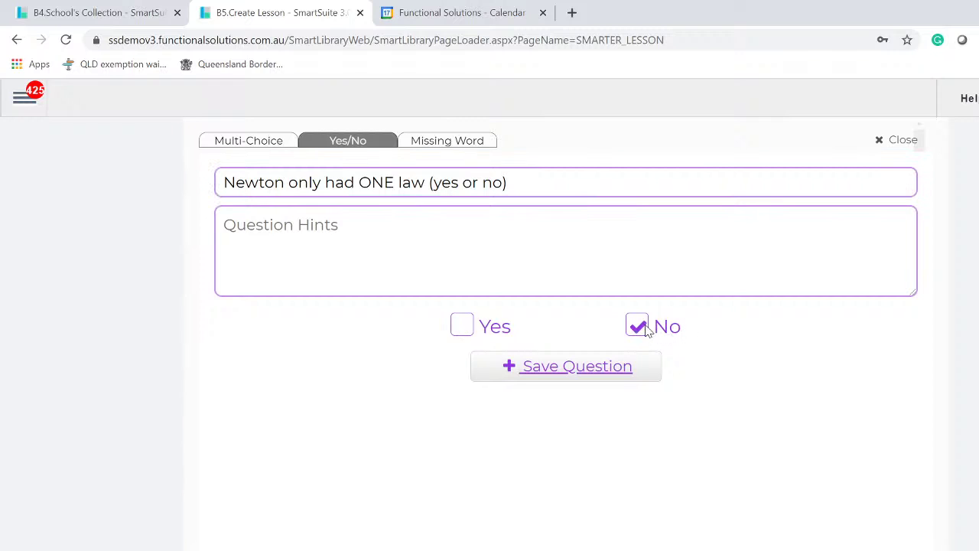
{"action": "left_click", "coordinate": [543, 366]}
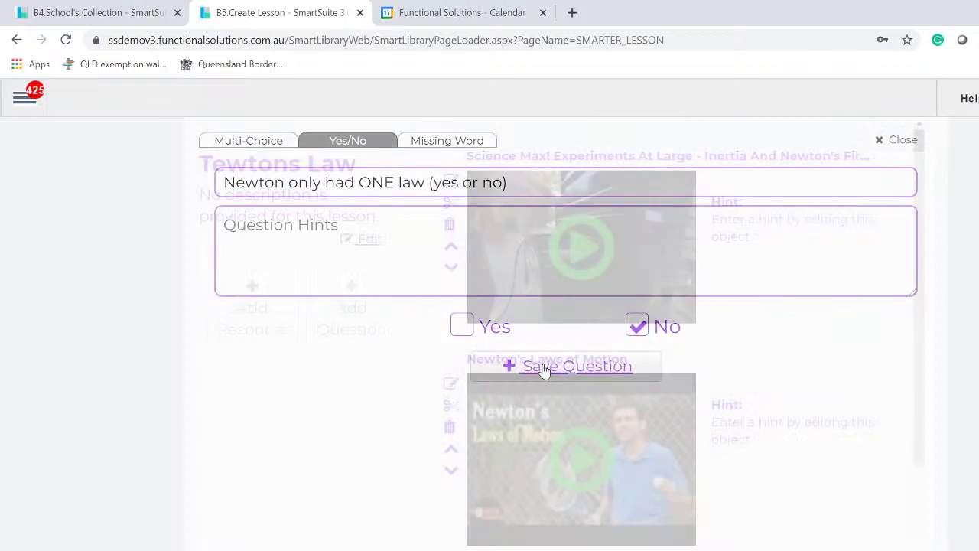
{"action": "scroll", "coordinate": [518, 461], "scroll_direction": "down", "scroll_amount": 2}
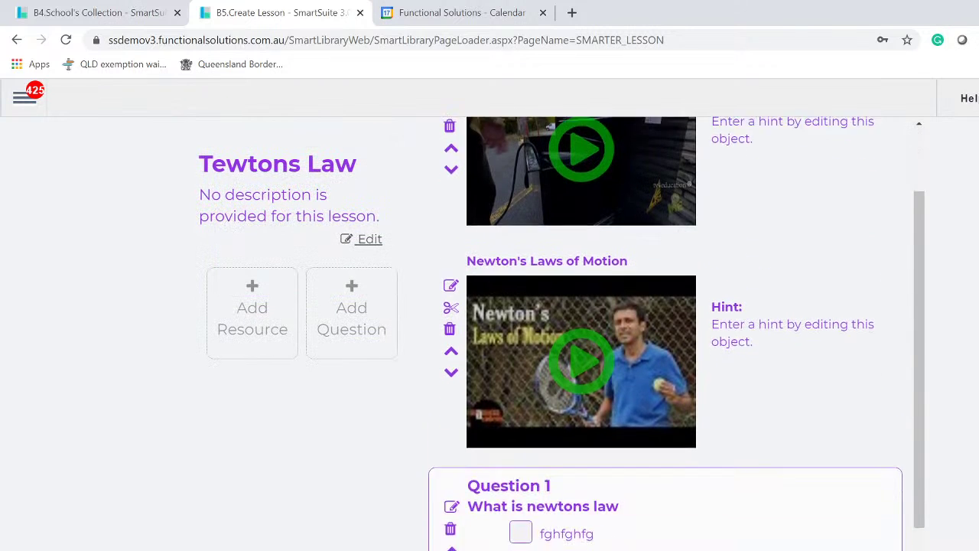
{"action": "scroll", "coordinate": [666, 344], "scroll_direction": "down", "scroll_amount": 2}
{"action": "scroll", "coordinate": [666, 334], "scroll_direction": "up", "scroll_amount": 3}
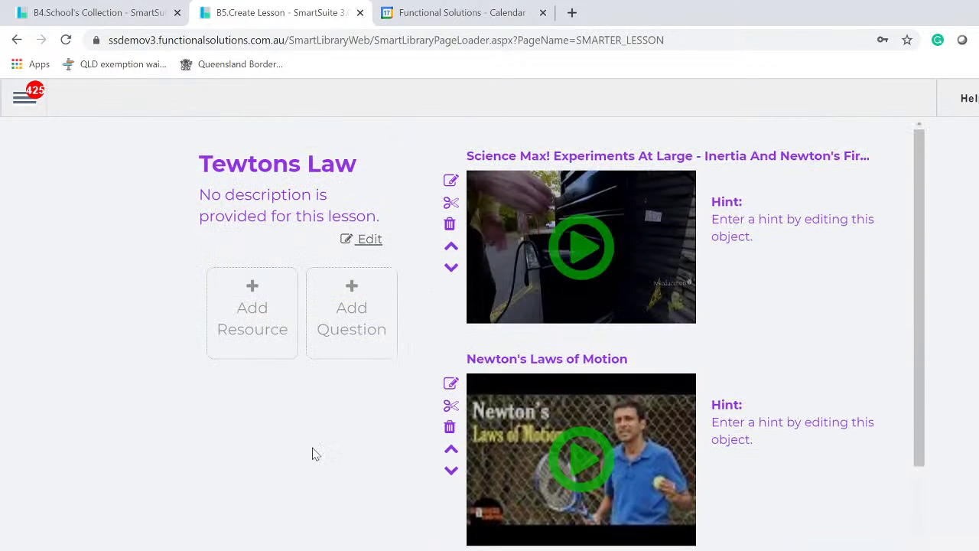
{"action": "left_click", "coordinate": [351, 306]}
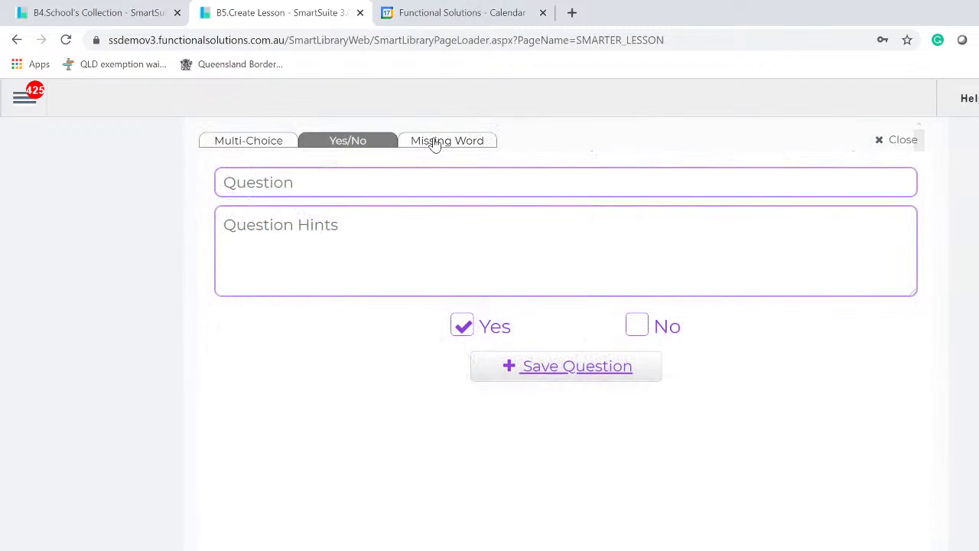
{"action": "left_click", "coordinate": [434, 146]}
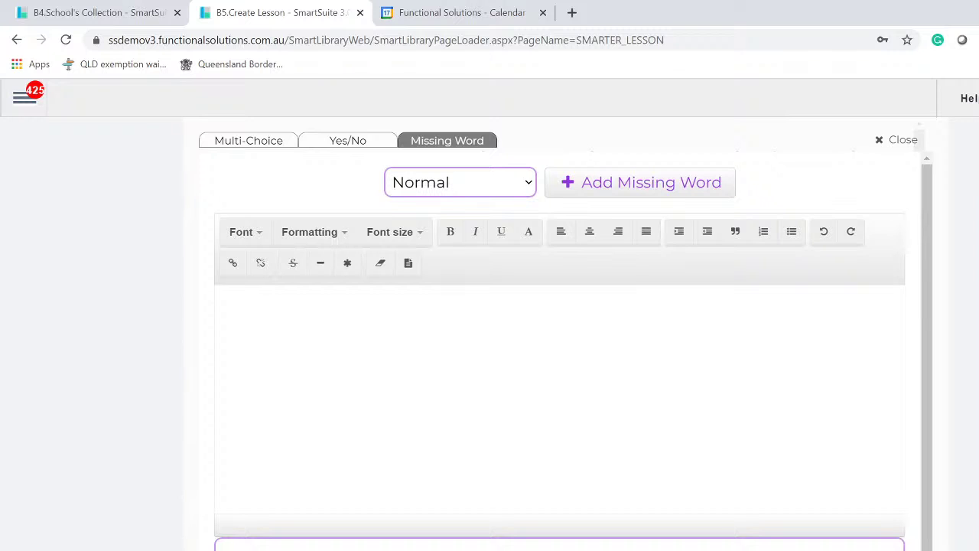
{"action": "left_click", "coordinate": [883, 146]}
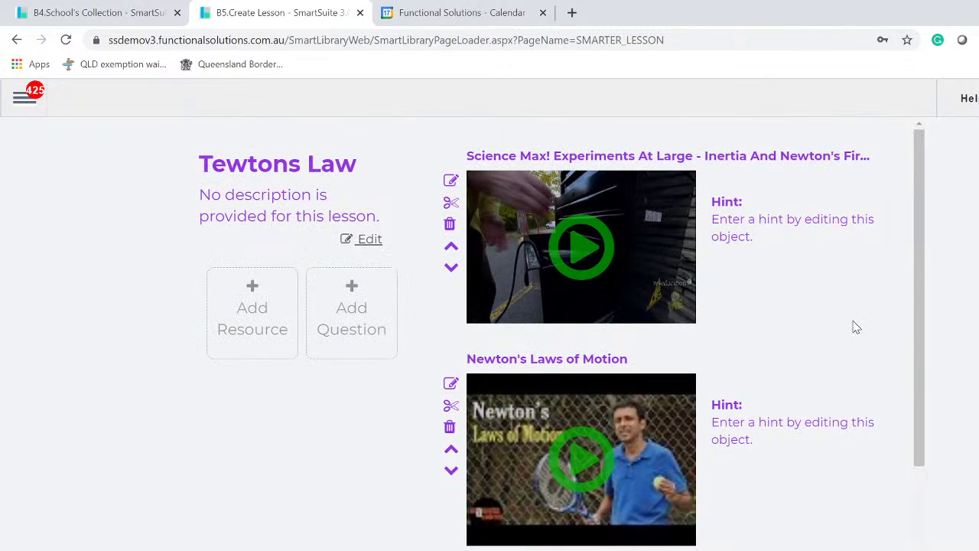
{"action": "scroll", "coordinate": [856, 327], "scroll_direction": "down", "scroll_amount": 4}
{"action": "scroll", "coordinate": [855, 324], "scroll_direction": "up", "scroll_amount": 4}
{"action": "scroll", "coordinate": [575, 225], "scroll_direction": "down", "scroll_amount": 4}
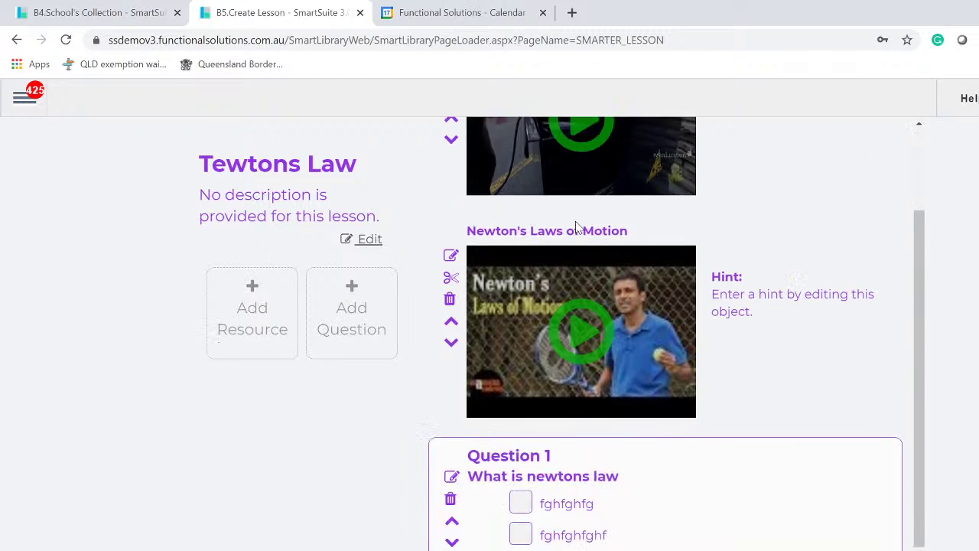
{"action": "scroll", "coordinate": [578, 227], "scroll_direction": "up", "scroll_amount": 4}
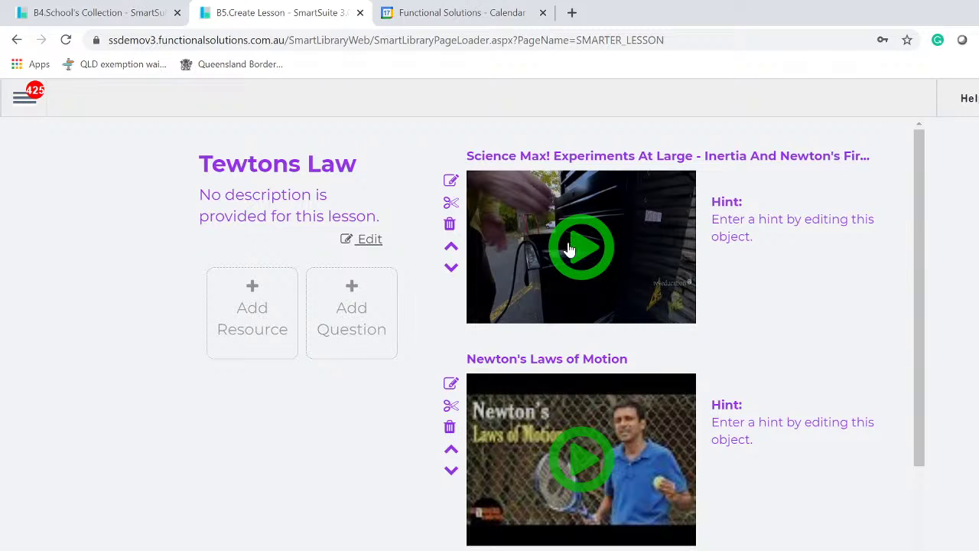
{"action": "left_click", "coordinate": [583, 250]}
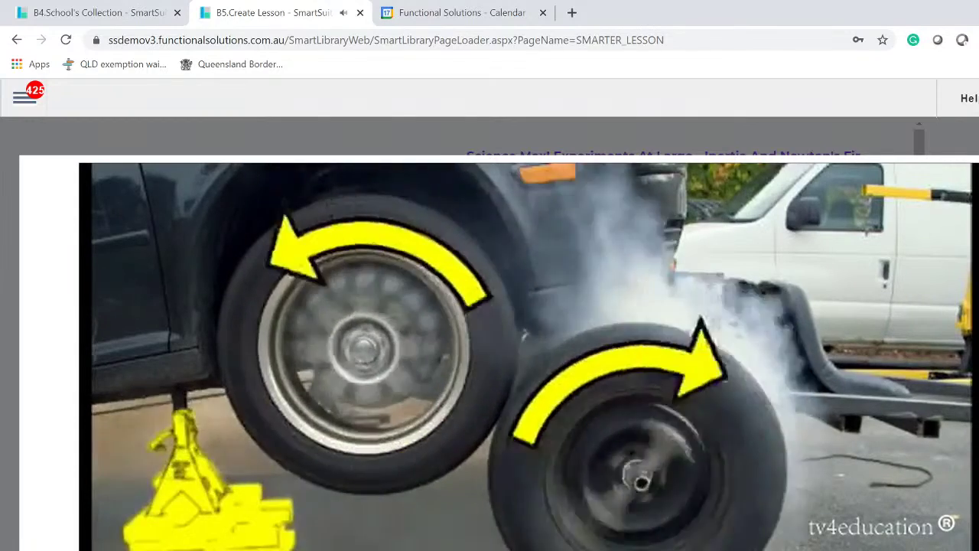
{"action": "key", "text": "Escape"}
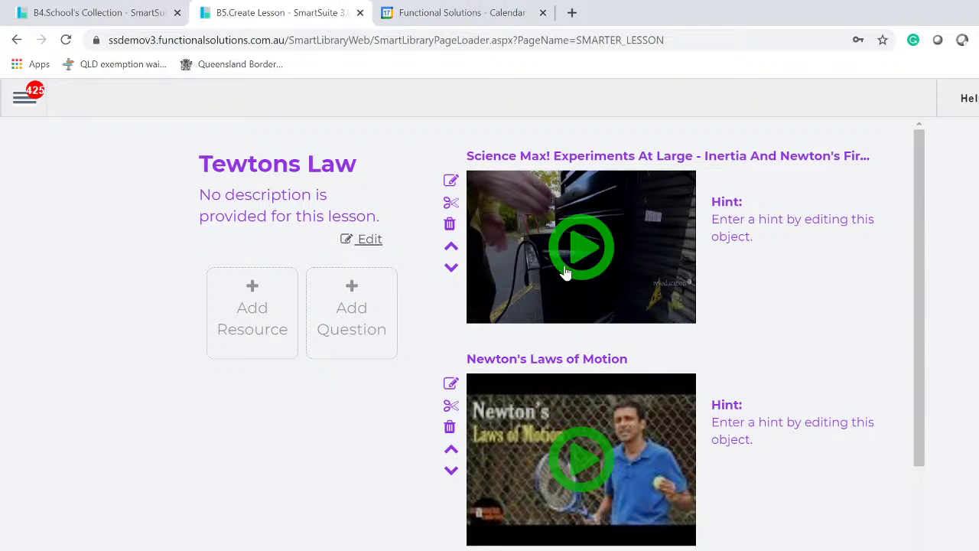
- Create chapter '1' on the Science Max video running 00:02:13 to 00:03:20
{"action": "left_click", "coordinate": [451, 205]}
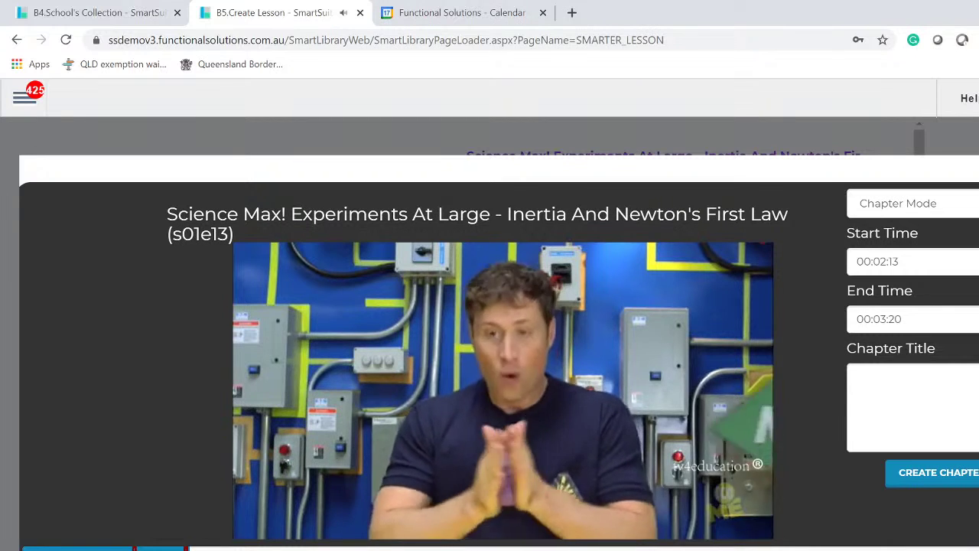
{"action": "left_click", "coordinate": [858, 376]}
{"action": "type", "text": "1"}
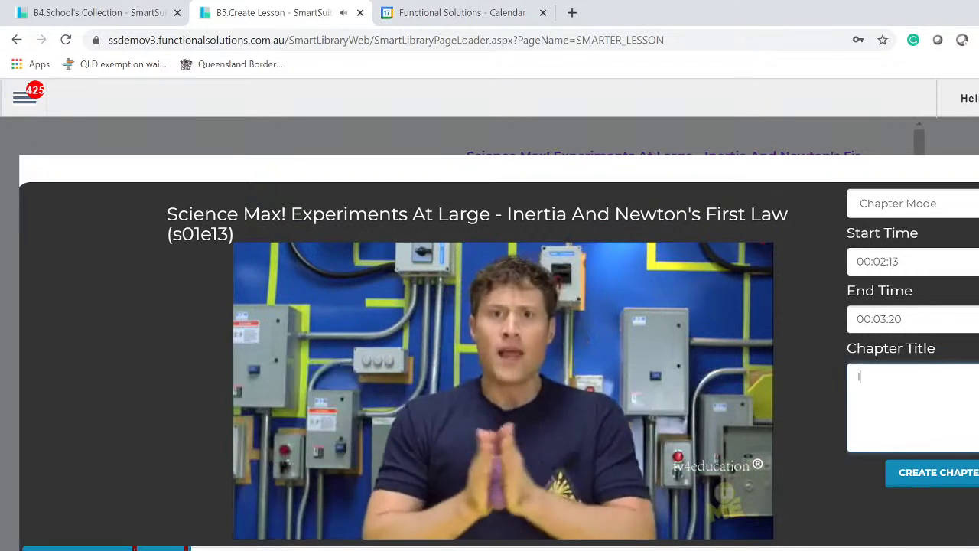
{"action": "left_click", "coordinate": [926, 475]}
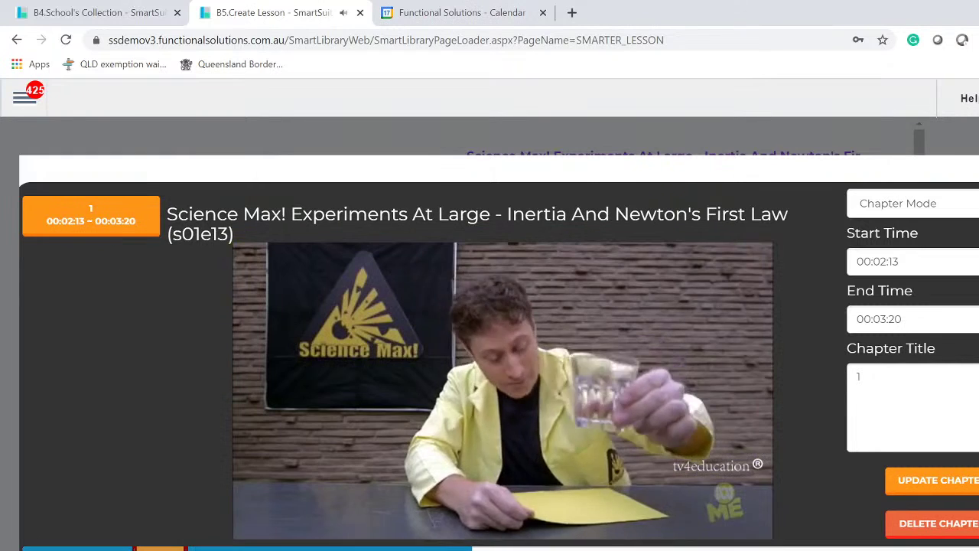
- Add chapter 'Please watch carefully' from 00:09:05 to 00:10:25, then close the chapter editor
{"action": "left_click", "coordinate": [553, 549]}
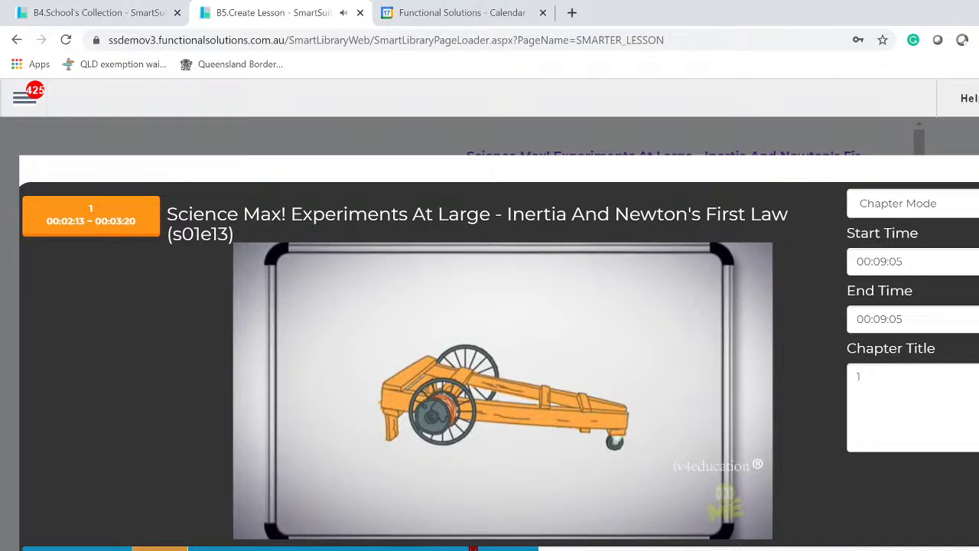
{"action": "left_click", "coordinate": [539, 549]}
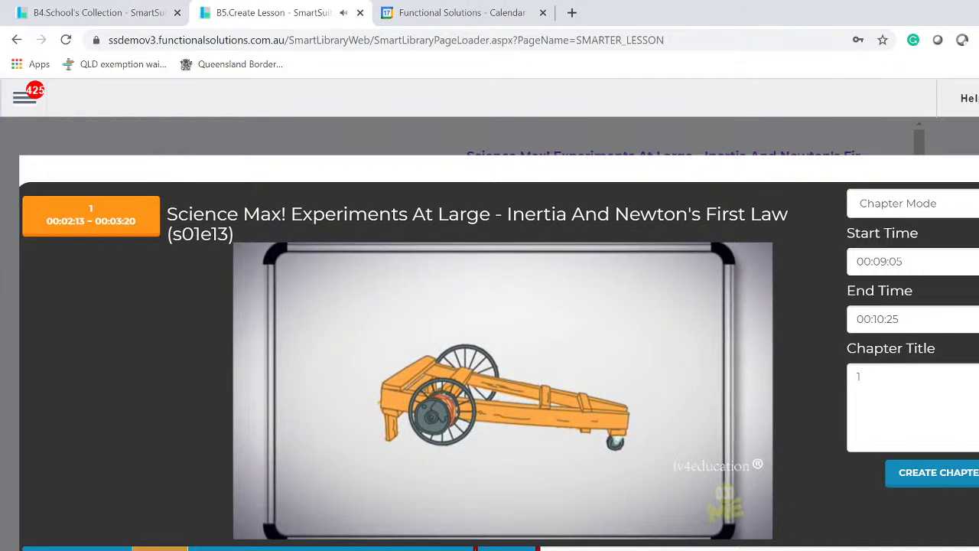
{"action": "left_click_drag", "start_coordinate": [895, 382], "coordinate": [771, 391]}
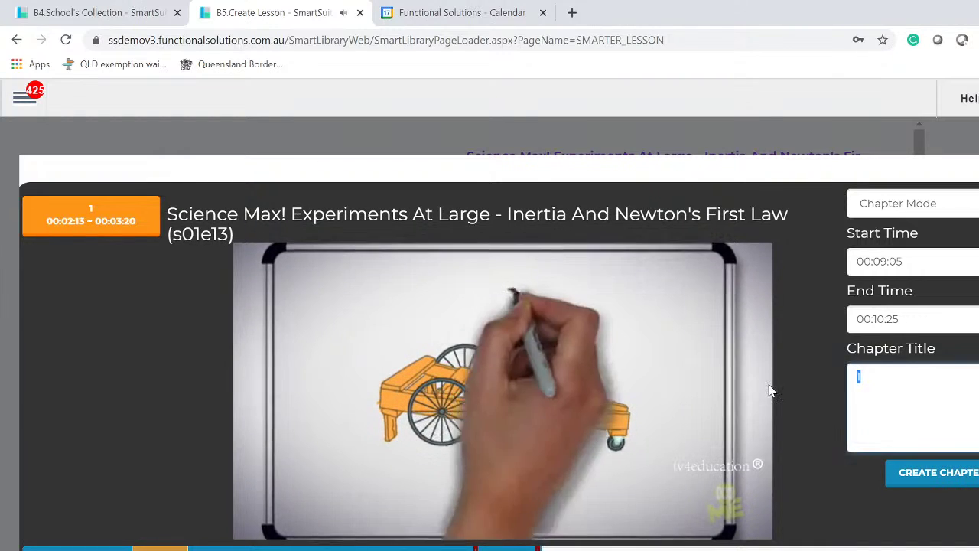
{"action": "type", "text": "Pl"}
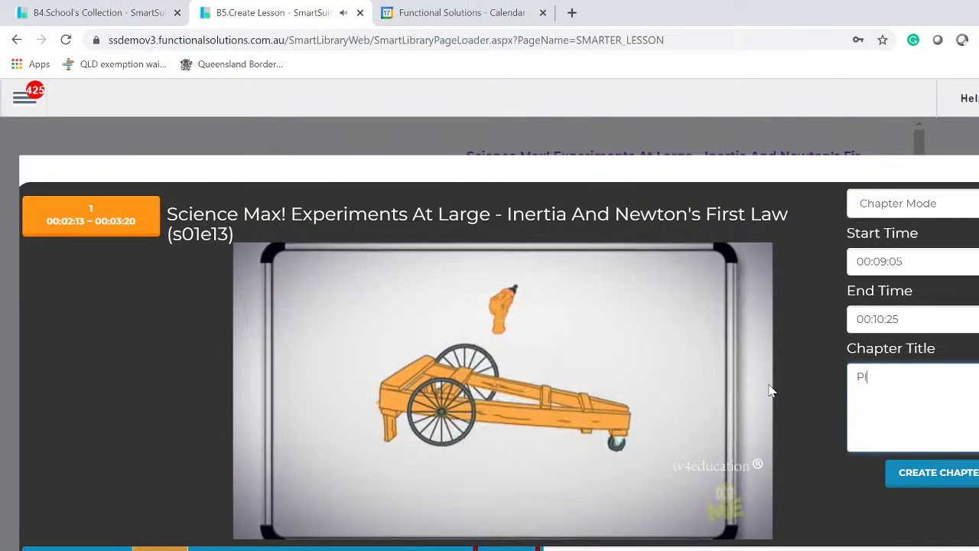
{"action": "type", "text": "ease"}
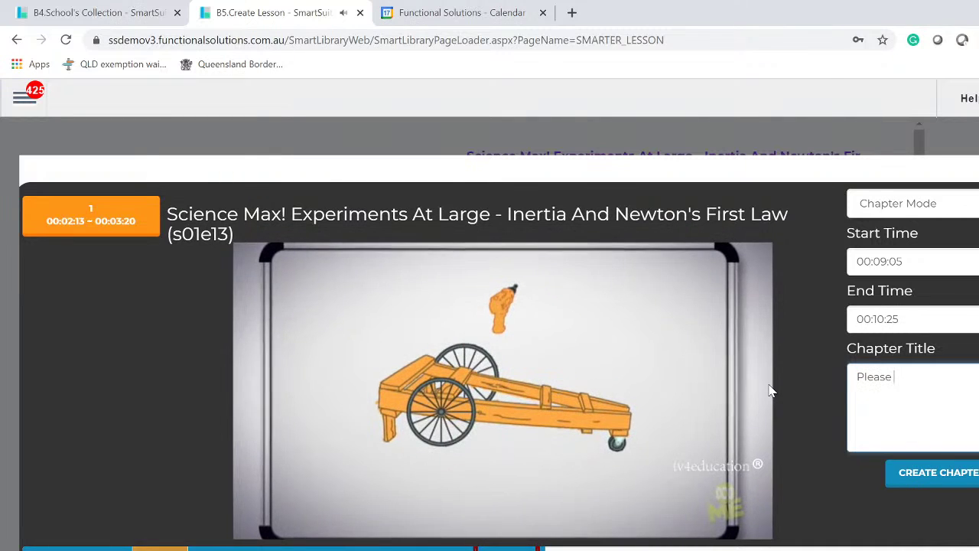
{"action": "type", "text": " watch "}
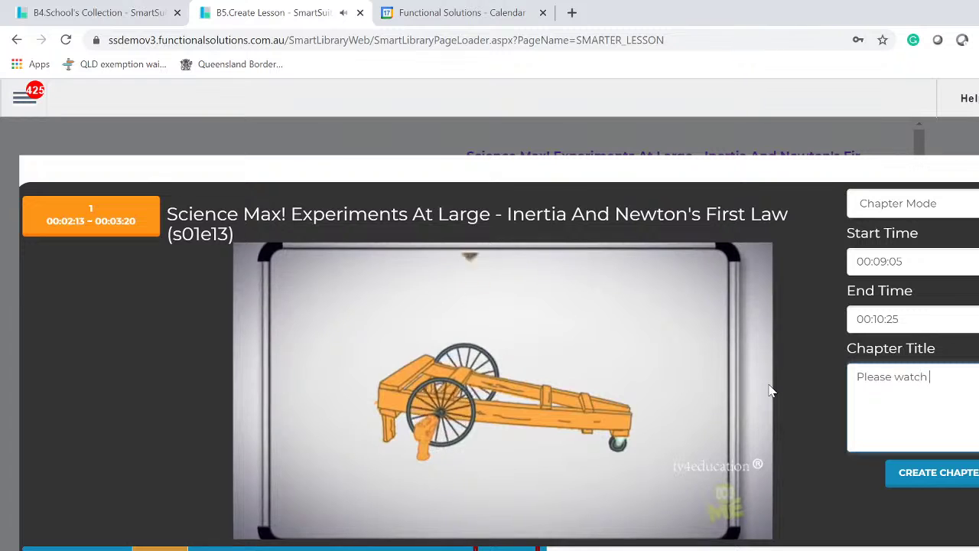
{"action": "type", "text": "carefully"}
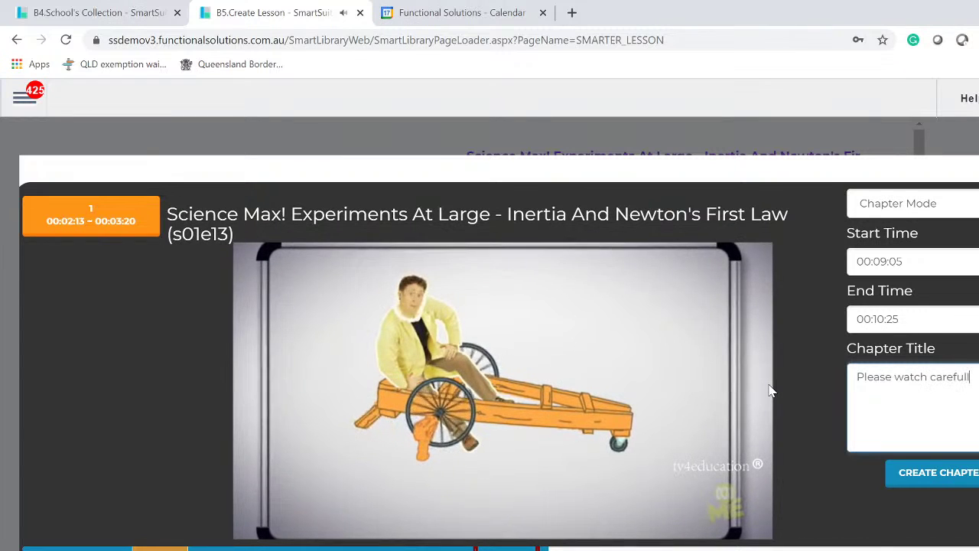
{"action": "left_click", "coordinate": [940, 474]}
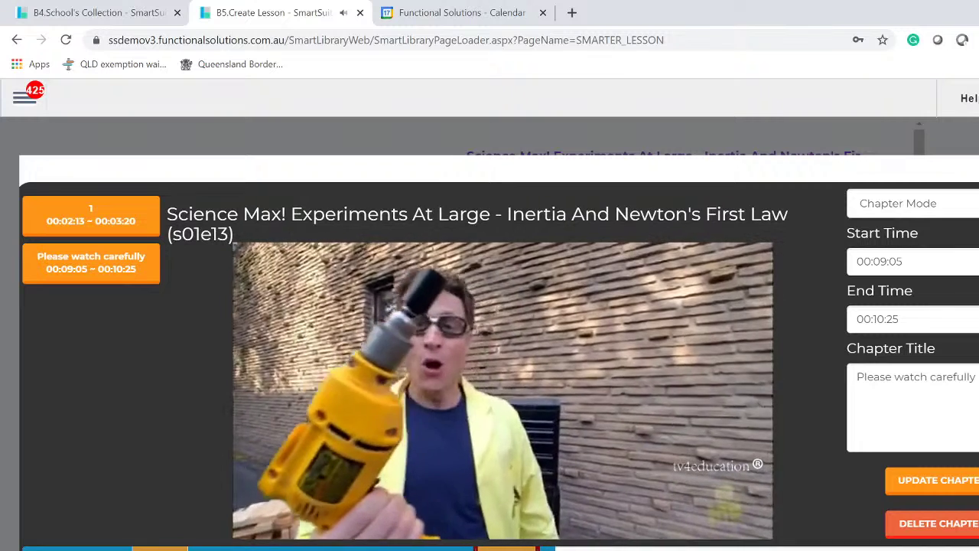
{"action": "key", "text": "Escape"}
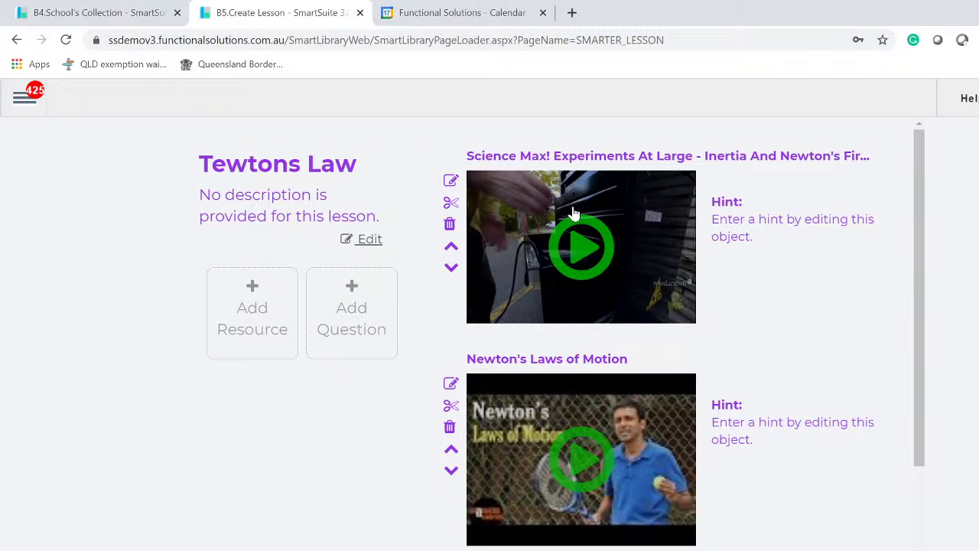
{"action": "left_click", "coordinate": [580, 253]}
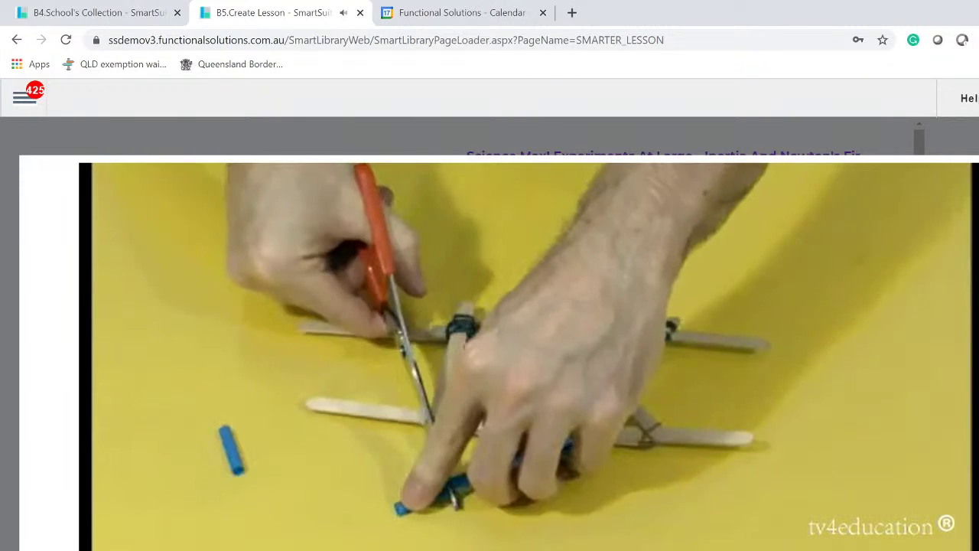
{"action": "left_click", "coordinate": [972, 175]}
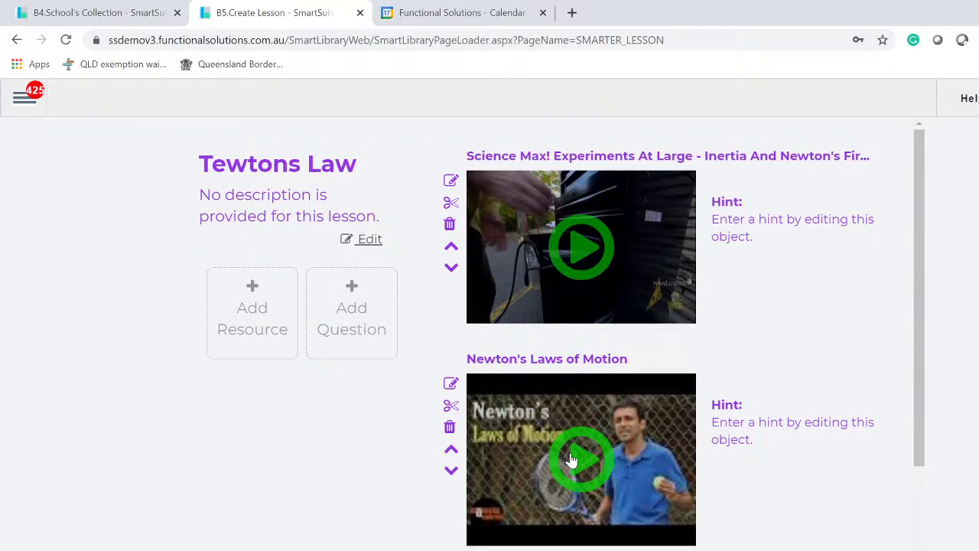
- Move Questions 1 and 2 above the Newton's Laws of Motion video using their up arrows
{"action": "scroll", "coordinate": [570, 459], "scroll_direction": "down", "scroll_amount": 3}
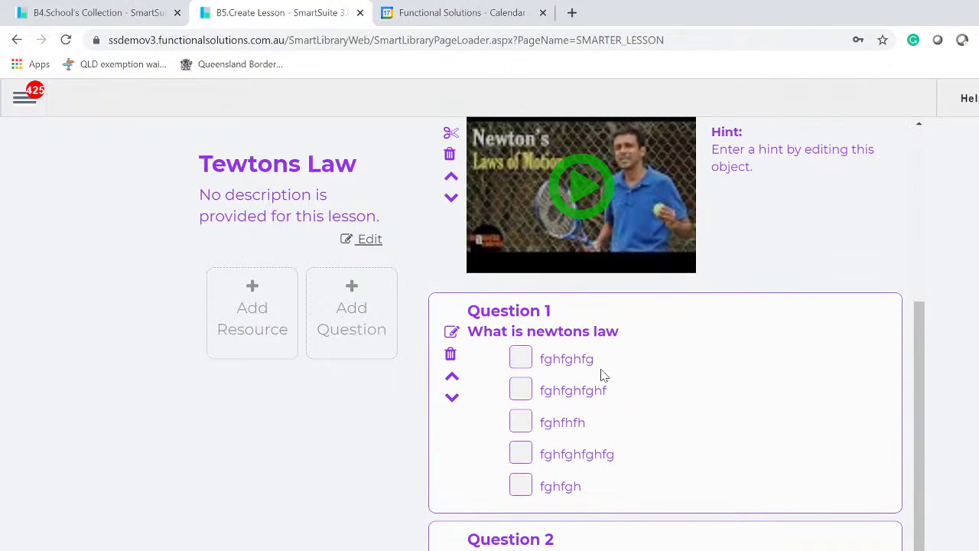
{"action": "scroll", "coordinate": [602, 375], "scroll_direction": "up", "scroll_amount": 3}
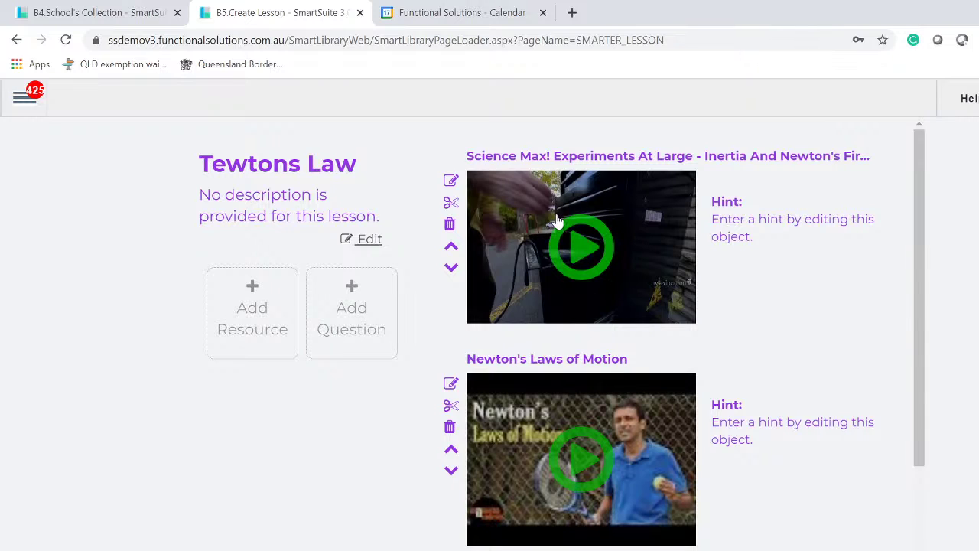
{"action": "scroll", "coordinate": [551, 227], "scroll_direction": "down", "scroll_amount": 2}
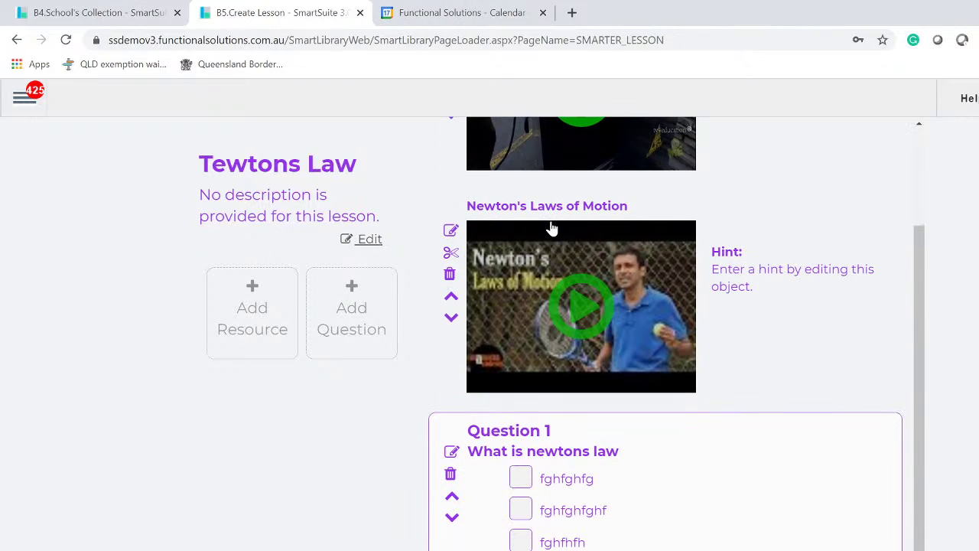
{"action": "left_click", "coordinate": [452, 498]}
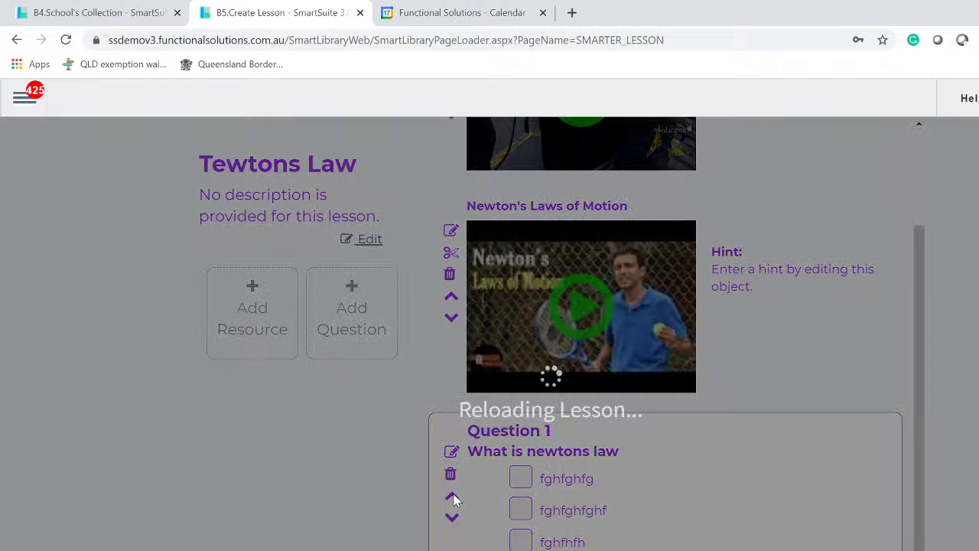
{"action": "scroll", "coordinate": [612, 305], "scroll_direction": "up", "scroll_amount": 2}
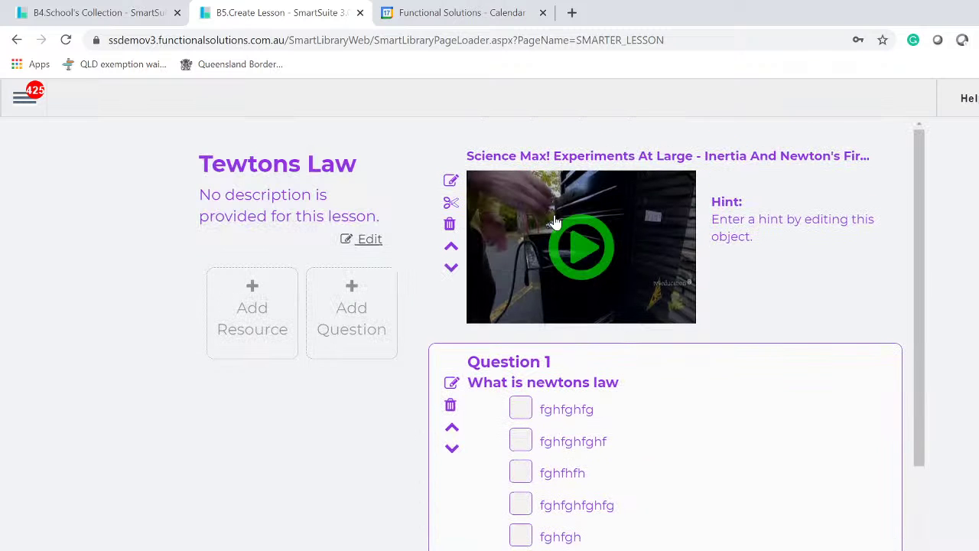
{"action": "scroll", "coordinate": [499, 472], "scroll_direction": "down", "scroll_amount": 3}
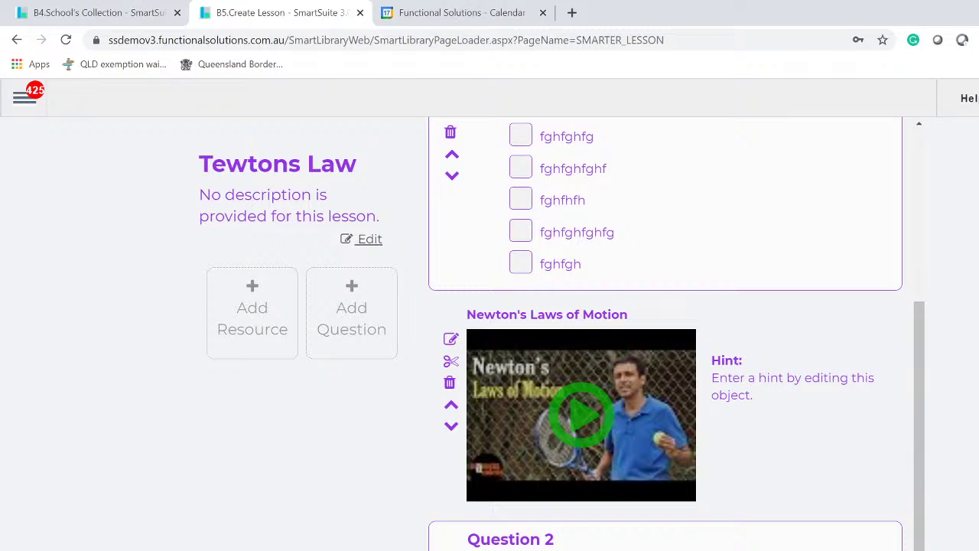
{"action": "left_click", "coordinate": [452, 426]}
{"action": "scroll", "coordinate": [650, 539], "scroll_direction": "up", "scroll_amount": 3}
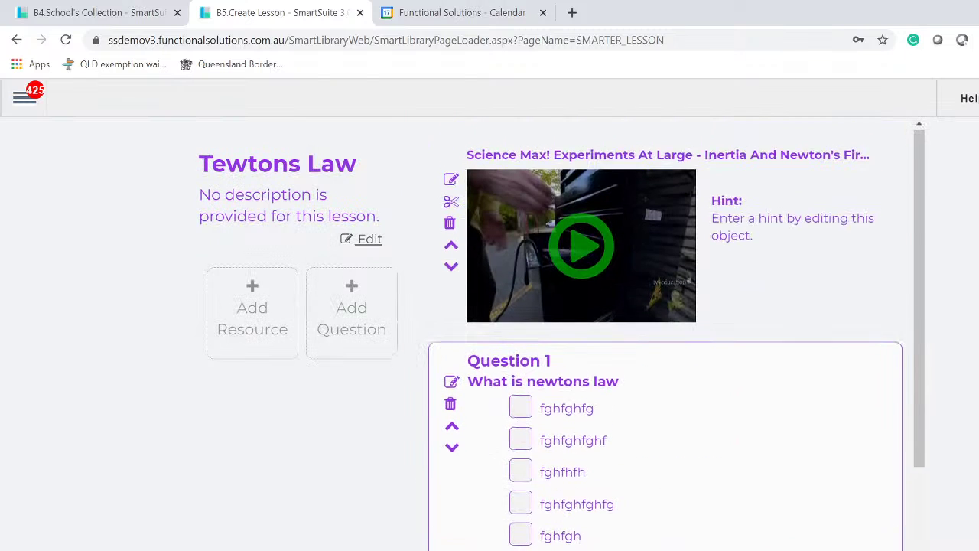
{"action": "scroll", "coordinate": [573, 527], "scroll_direction": "down", "scroll_amount": 3}
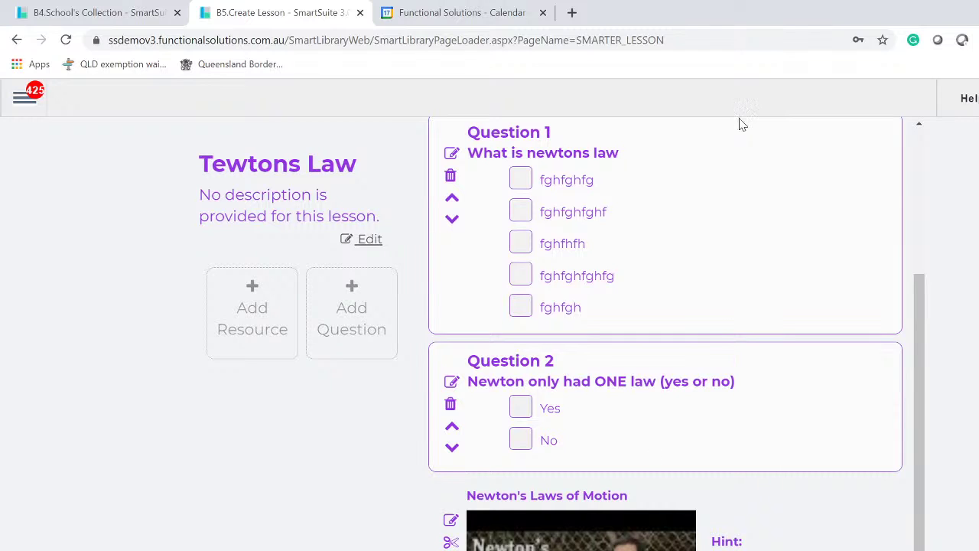
{"action": "scroll", "coordinate": [726, 547], "scroll_direction": "up", "scroll_amount": 3}
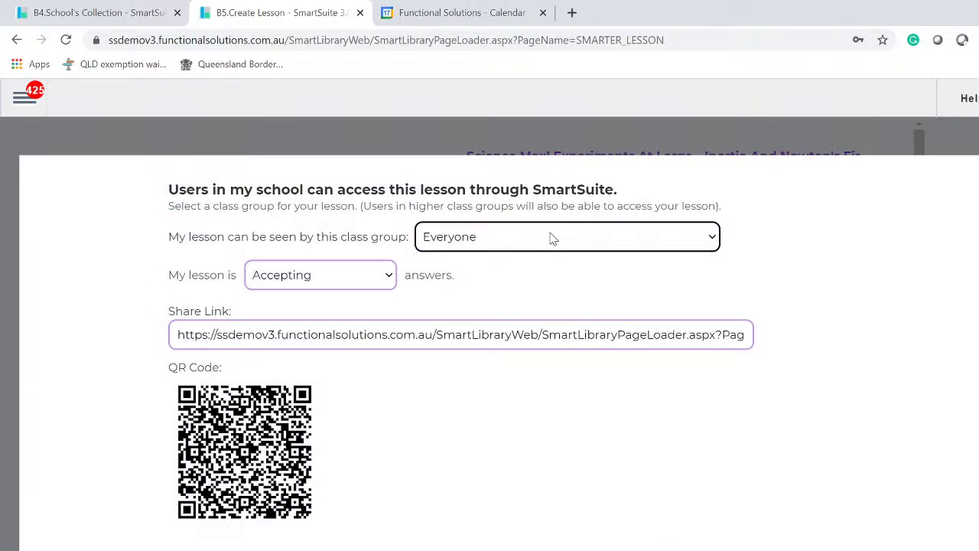
- Copy the Tewtons Law share link and acknowledge the link-copied notice
{"action": "left_click", "coordinate": [382, 334]}
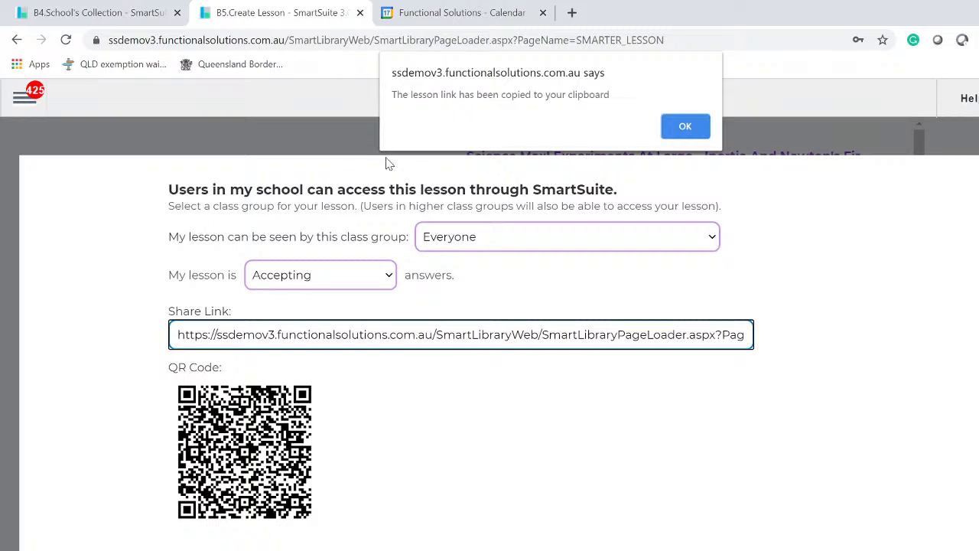
{"action": "left_click", "coordinate": [686, 127]}
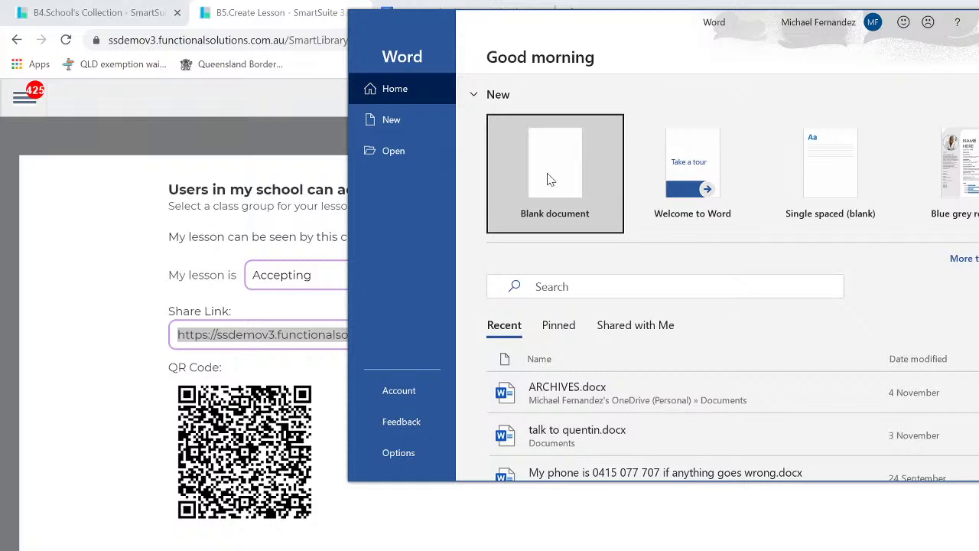
- In a blank Word document, write 'Dear year 7 please click this link and do this lesson' above the pasted share link, turned into a hyperlink
{"action": "left_click", "coordinate": [547, 179]}
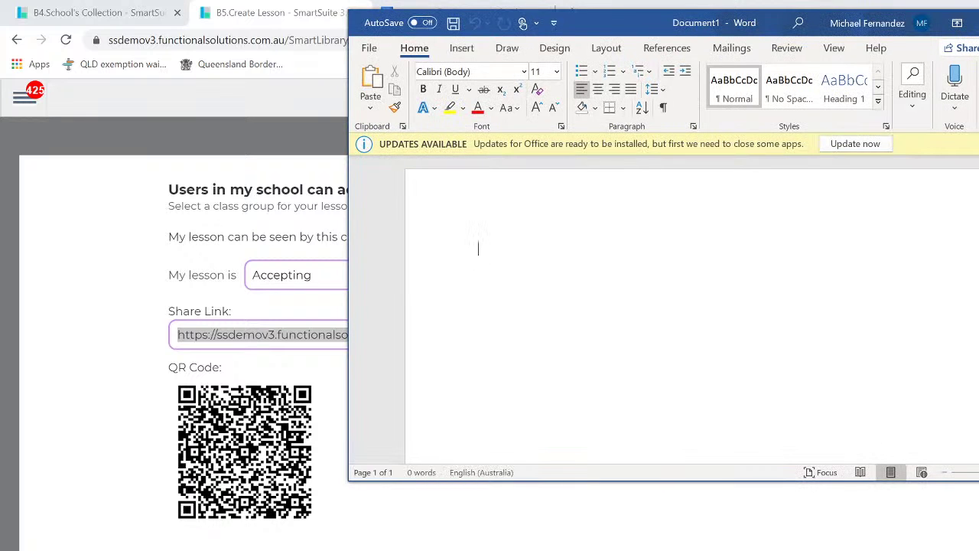
{"action": "type", "text": "Dear "}
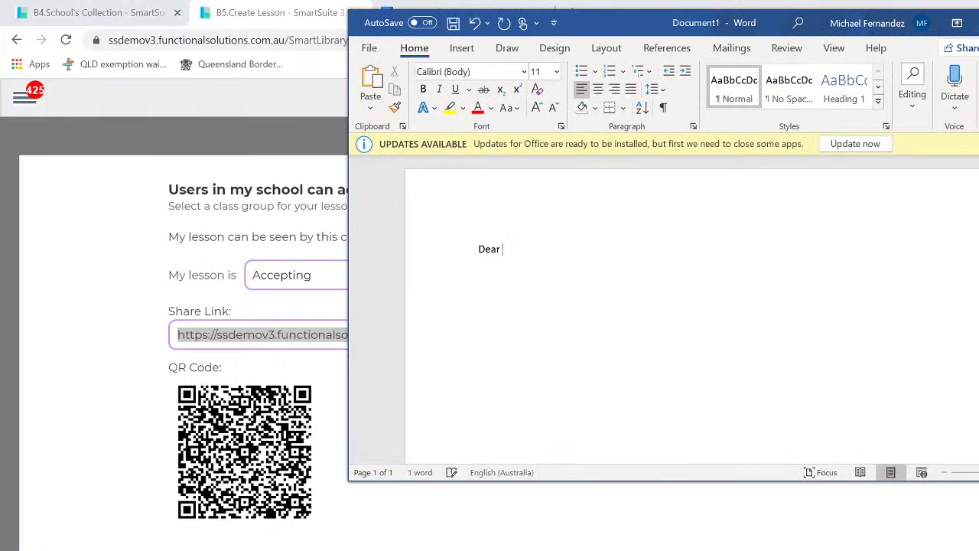
{"action": "type", "text": "year"}
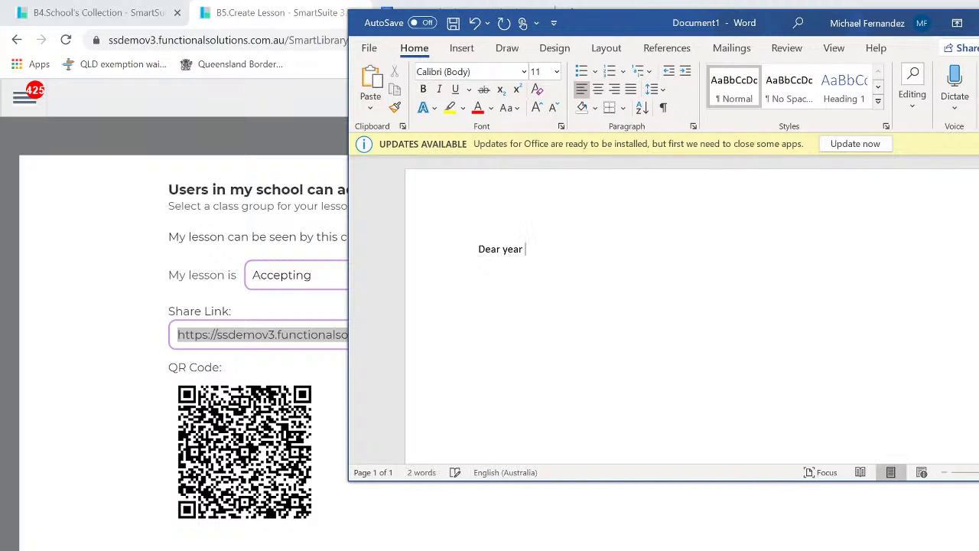
{"action": "type", "text": " 7 please click this lib"}
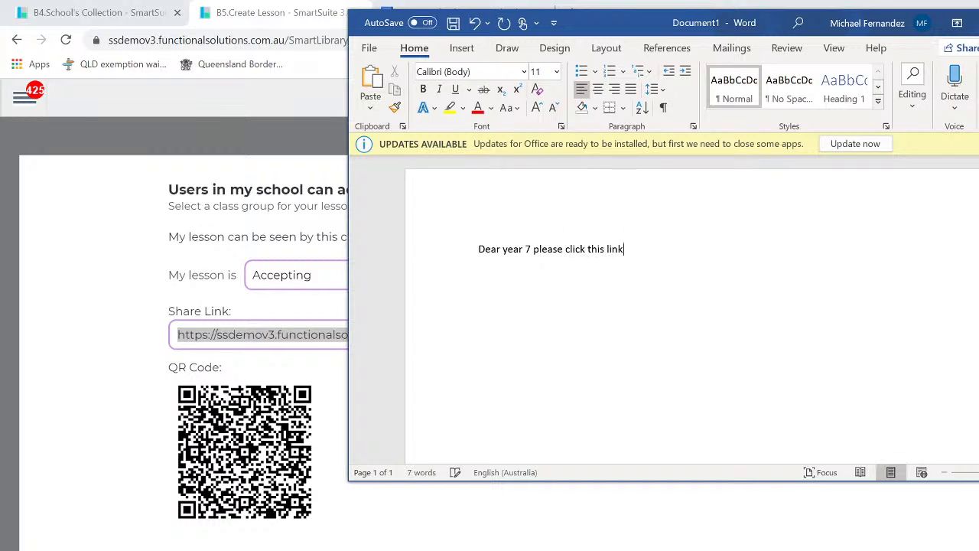
{"action": "type", "text": "and do this lesson"}
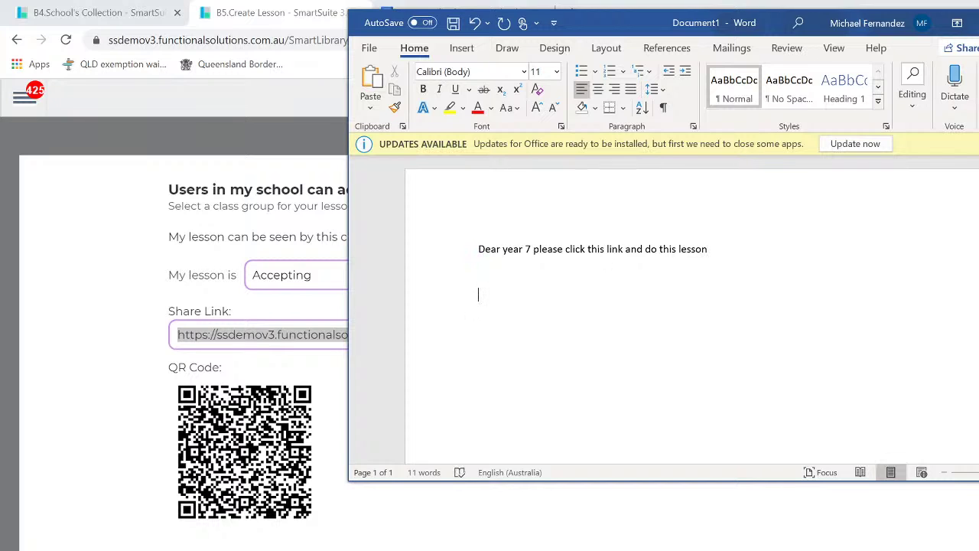
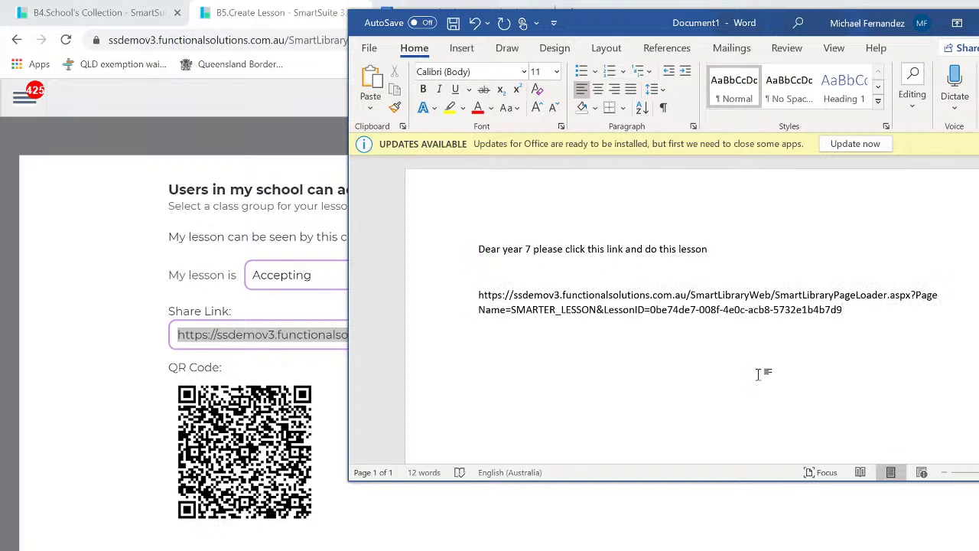
{"action": "key", "text": "Return"}
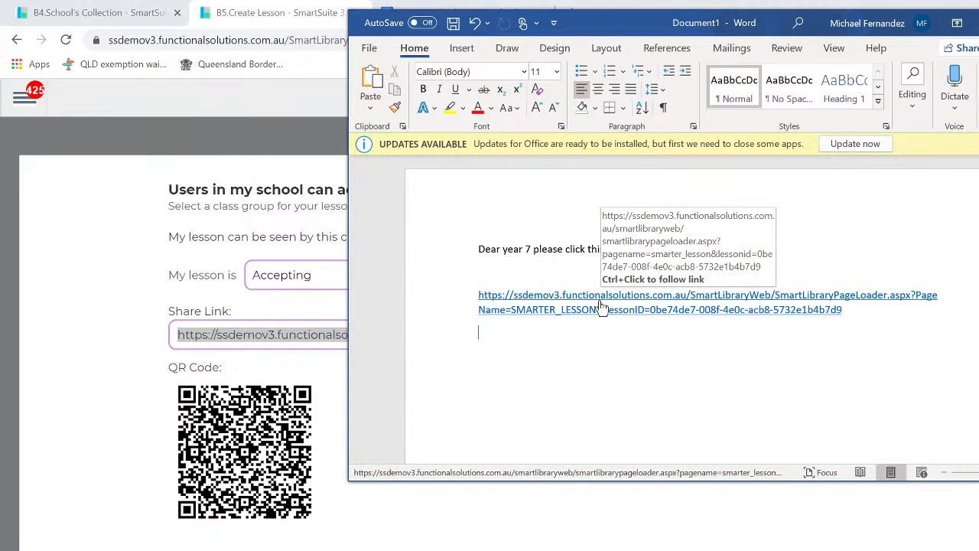
- Follow the Word document's hyperlink to open the Tewtons Law lesson in the browser
{"action": "left_click", "coordinate": [600, 295], "text": "ctrl"}
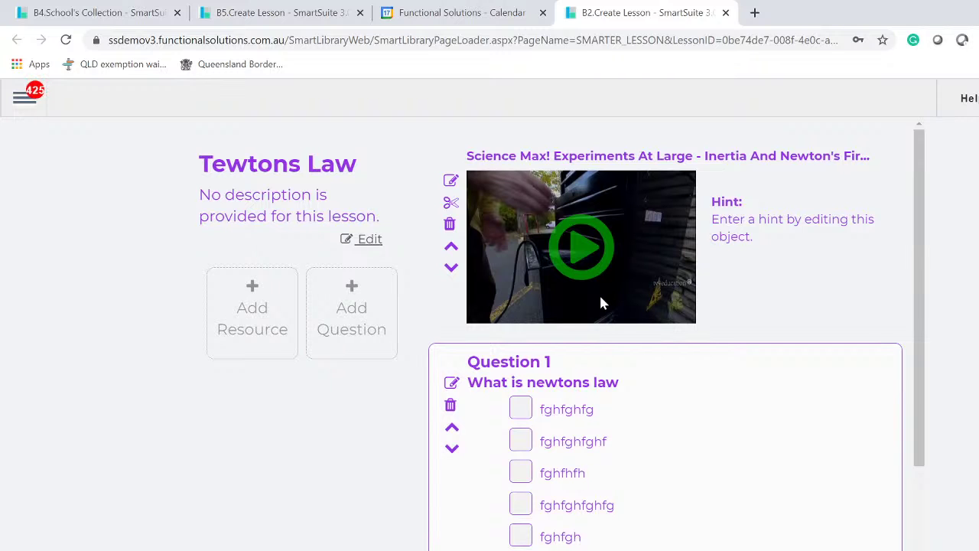
- Preview the Science Max video in the shared Tewtons Law lesson, then close the player
{"action": "scroll", "coordinate": [696, 386], "scroll_direction": "down", "scroll_amount": 4}
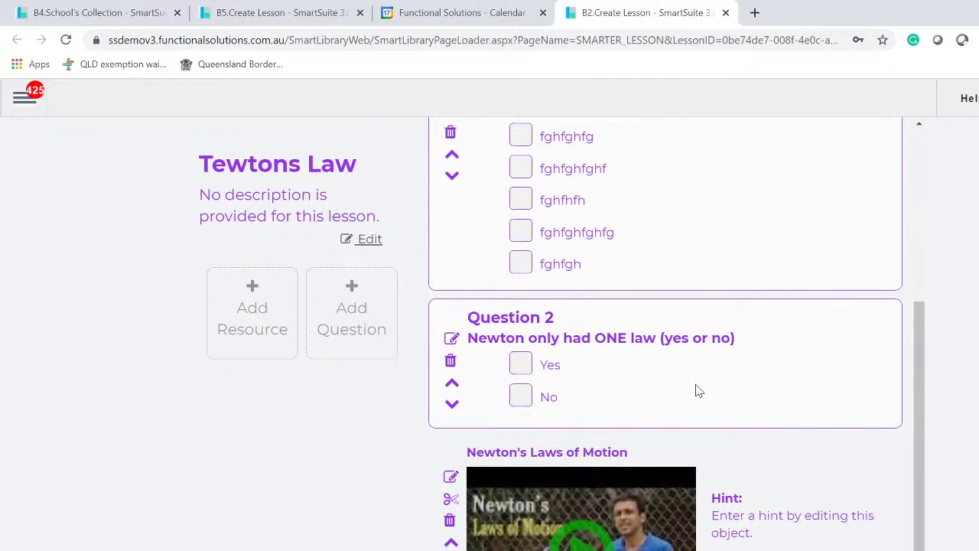
{"action": "scroll", "coordinate": [696, 386], "scroll_direction": "up", "scroll_amount": 4}
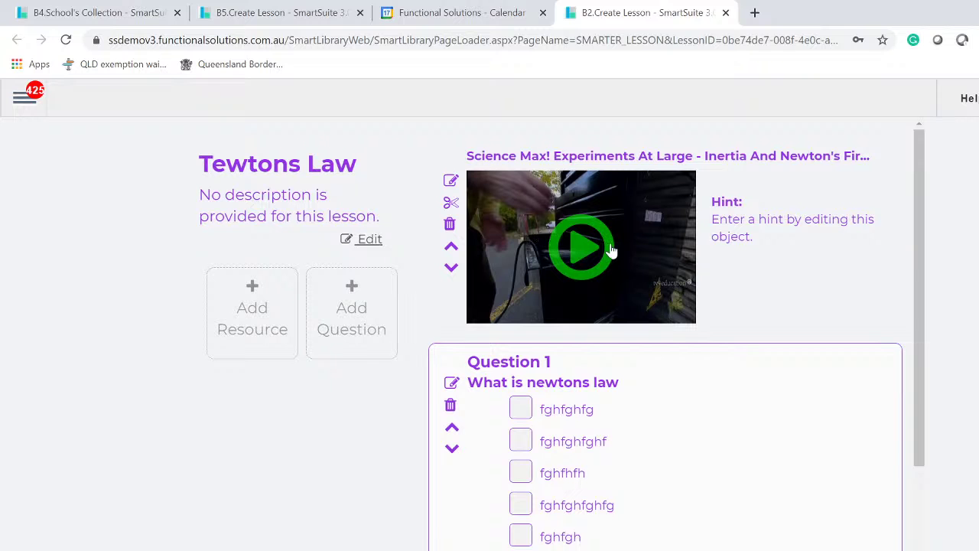
{"action": "left_click", "coordinate": [594, 255]}
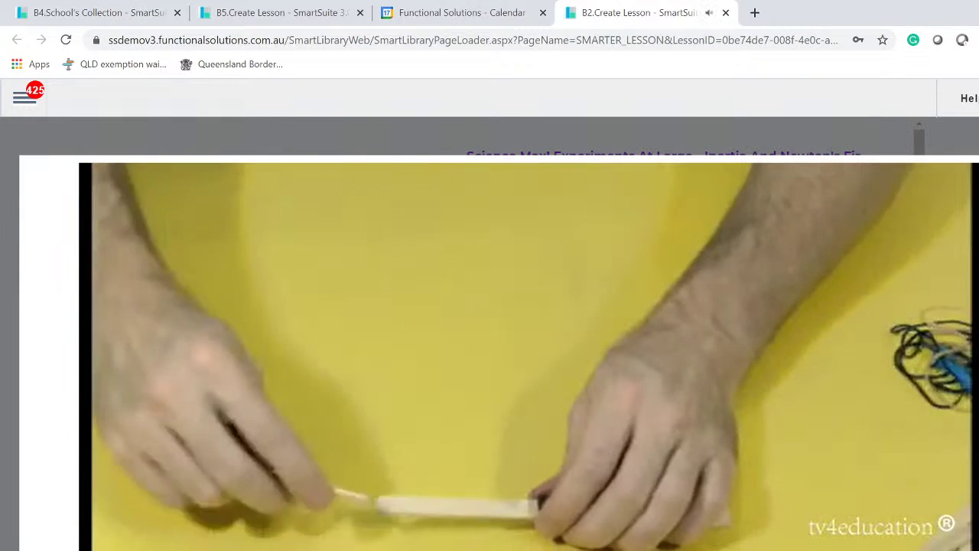
{"action": "left_click", "coordinate": [927, 120]}
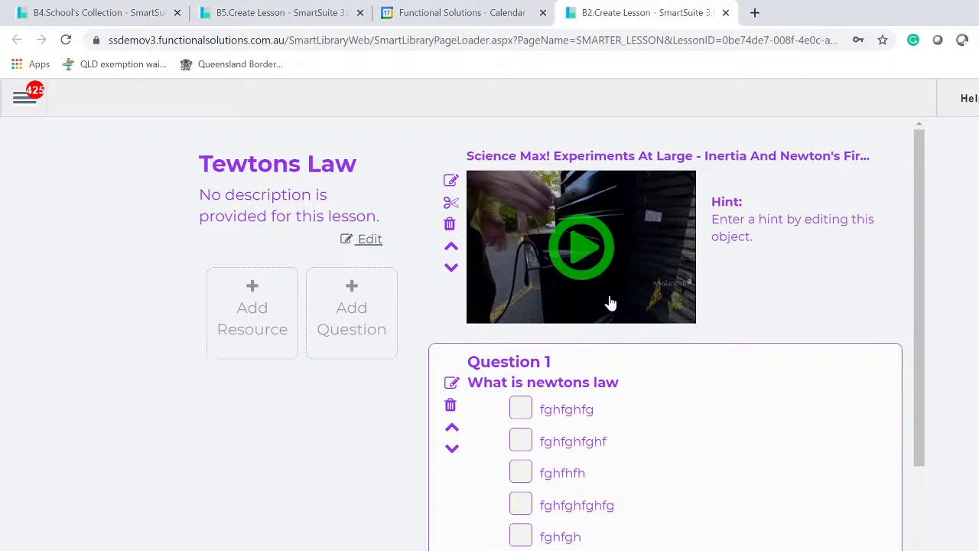
- Close the duplicate Tewtons Law tab and return to the lesson's share link and QR code
{"action": "scroll", "coordinate": [610, 304], "scroll_direction": "down", "scroll_amount": 3}
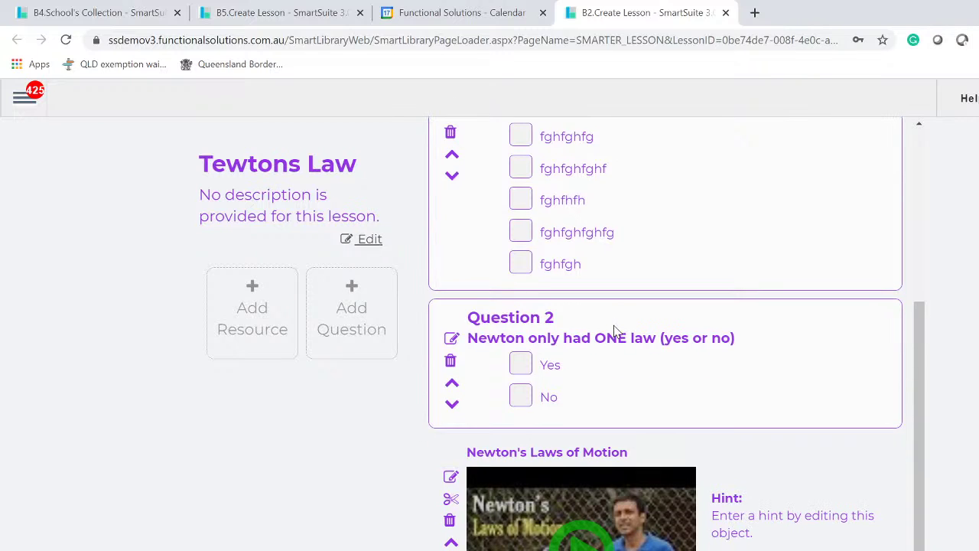
{"action": "scroll", "coordinate": [616, 331], "scroll_direction": "up", "scroll_amount": 3}
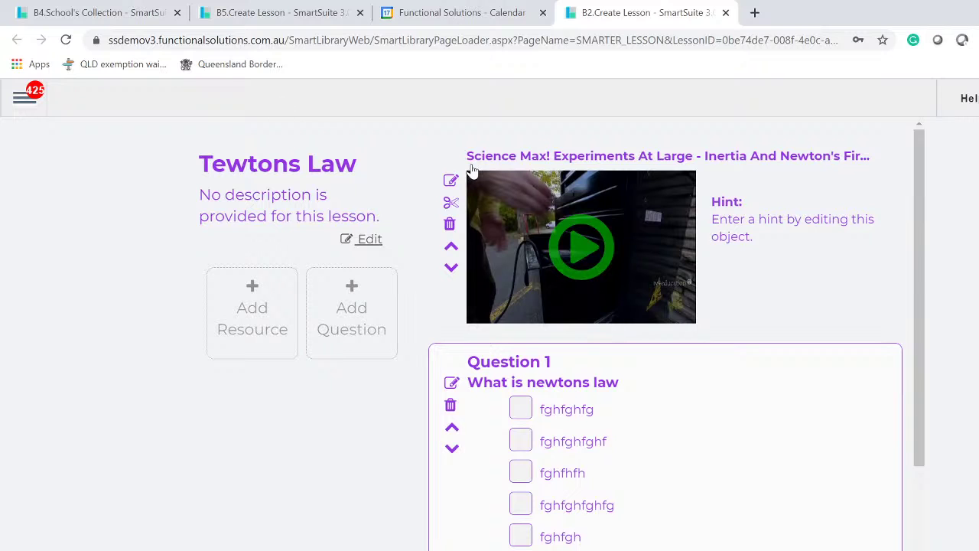
{"action": "left_click", "coordinate": [726, 14]}
{"action": "left_click", "coordinate": [306, 15]}
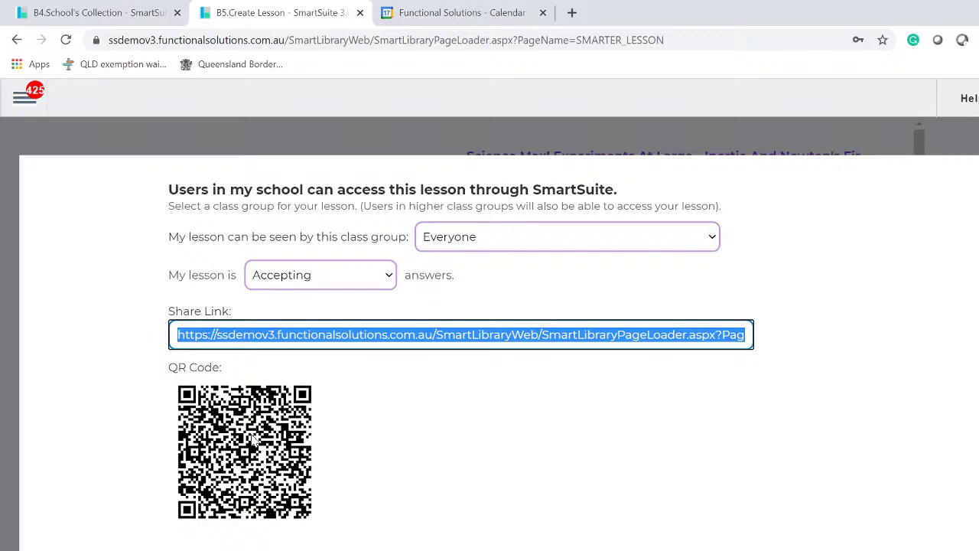
- Dismiss the Tewtons Law sharing details and look over the lesson
{"action": "key", "text": "Escape"}
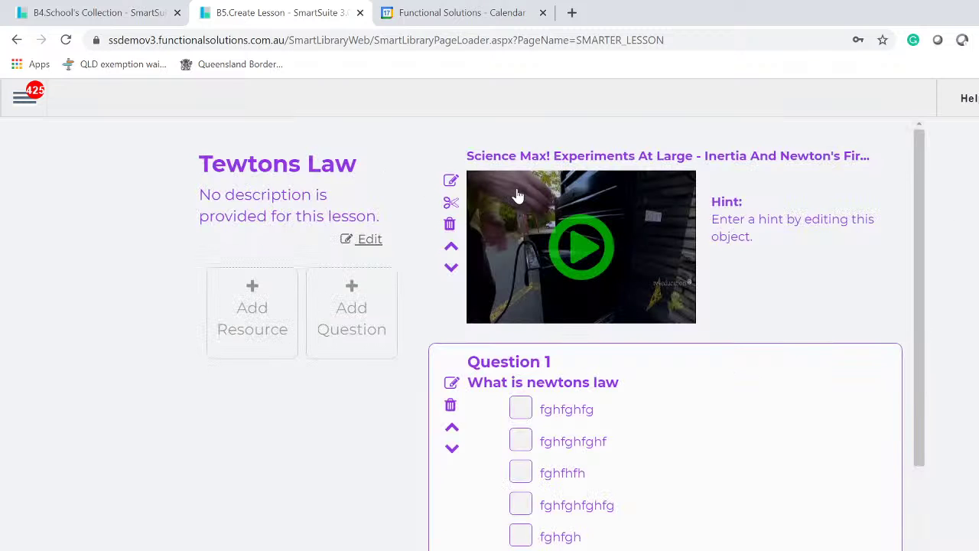
{"action": "scroll", "coordinate": [750, 384], "scroll_direction": "down", "scroll_amount": 4}
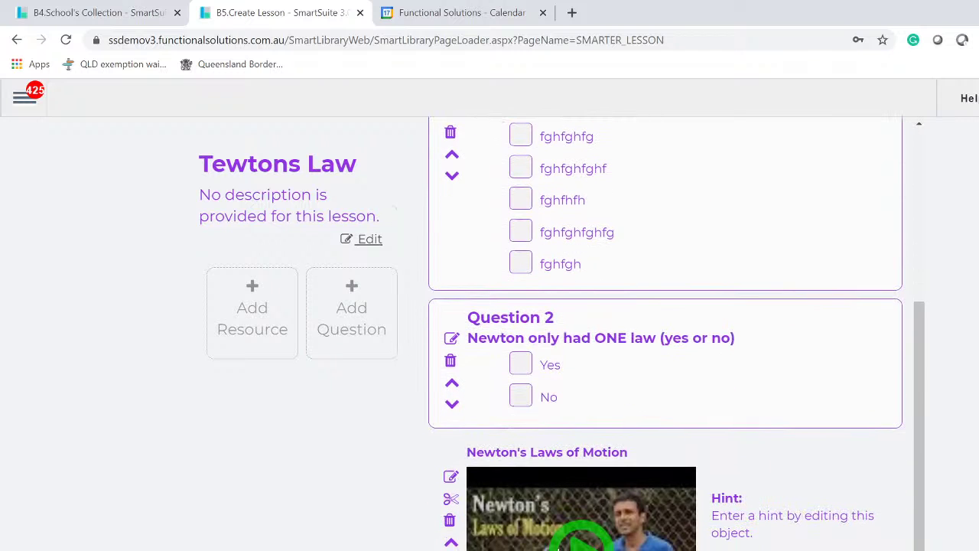
{"action": "scroll", "coordinate": [562, 535], "scroll_direction": "up", "scroll_amount": 4}
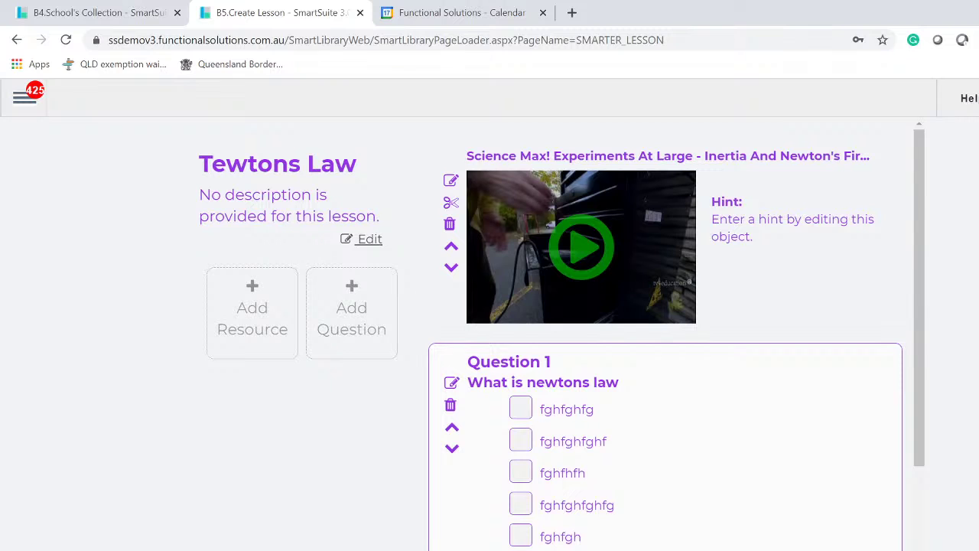
- Go to the School's Collection search page through the main menu's Search options
{"action": "left_click", "coordinate": [23, 97]}
{"action": "left_click", "coordinate": [66, 264]}
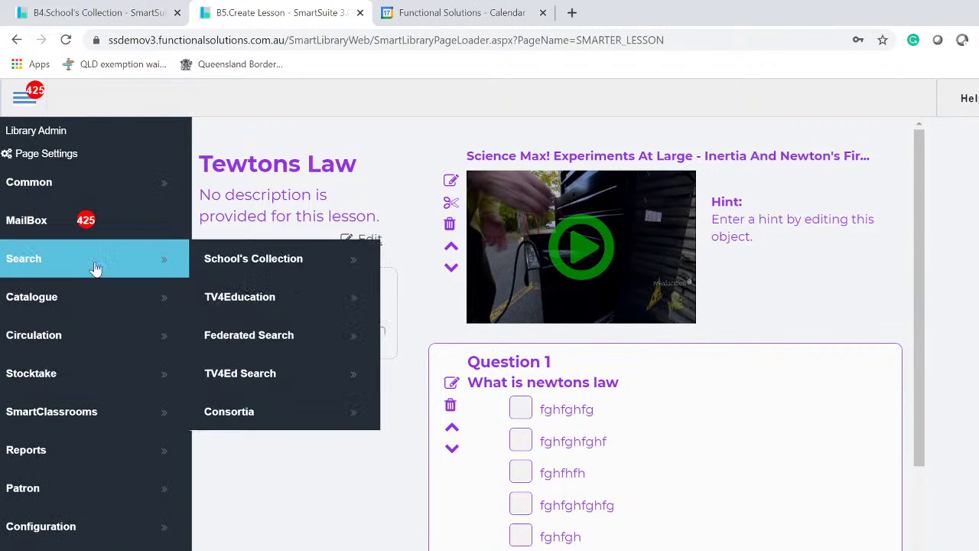
{"action": "left_click", "coordinate": [300, 266]}
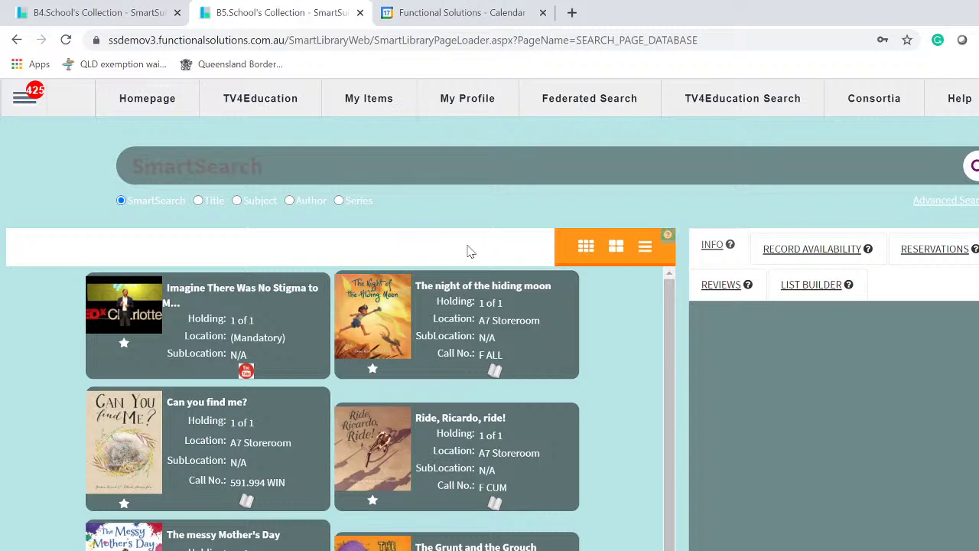
{"action": "scroll", "coordinate": [203, 528], "scroll_direction": "down", "scroll_amount": 3}
{"action": "scroll", "coordinate": [333, 407], "scroll_direction": "down", "scroll_amount": 1}
{"action": "scroll", "coordinate": [333, 408], "scroll_direction": "up", "scroll_amount": 4}
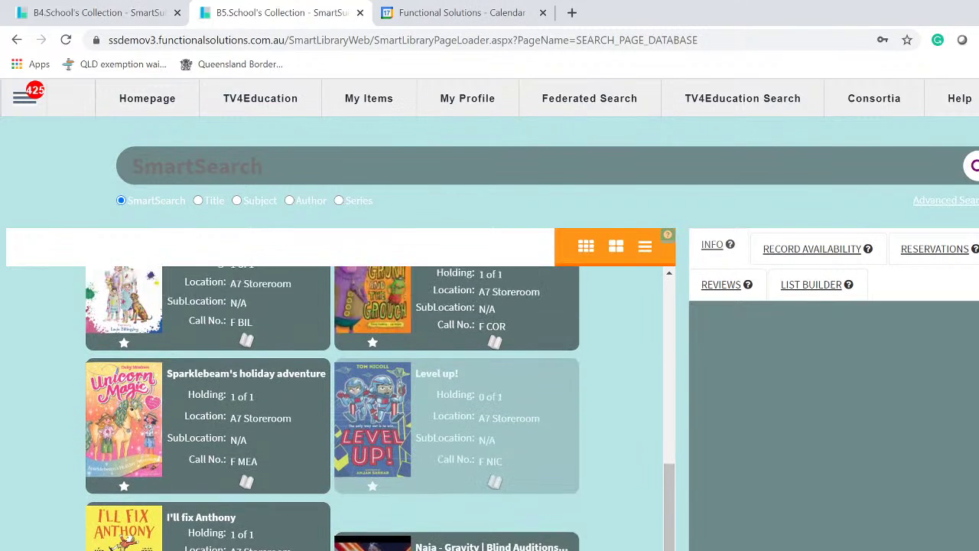
- Show My Lessons, open and close the Tewtons Law lesson tile, and browse the grid
{"action": "left_click", "coordinate": [374, 107]}
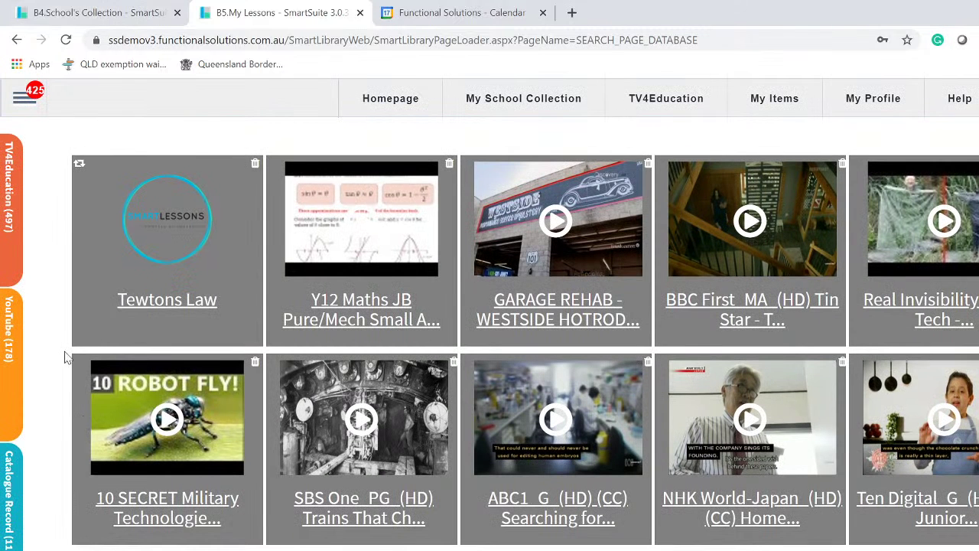
{"action": "left_click", "coordinate": [177, 273]}
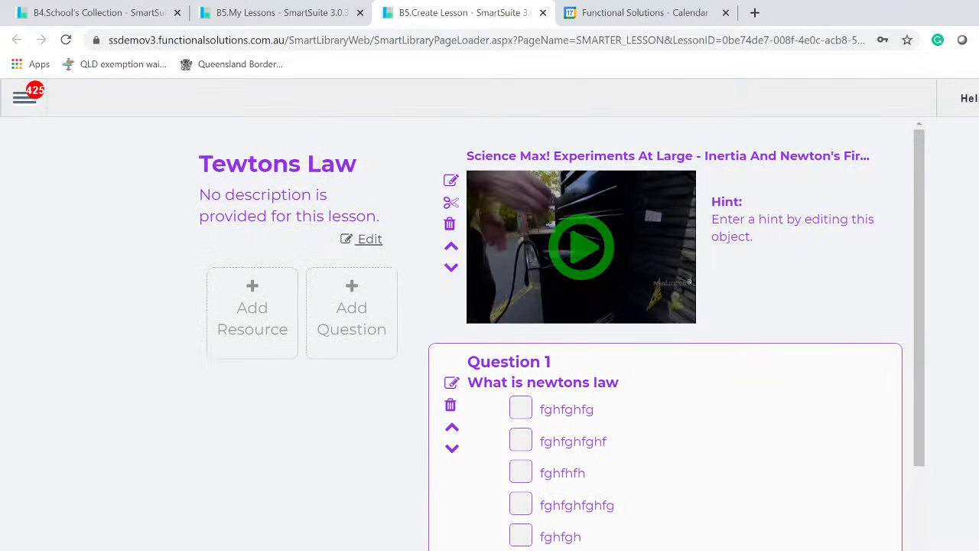
{"action": "left_click", "coordinate": [542, 13]}
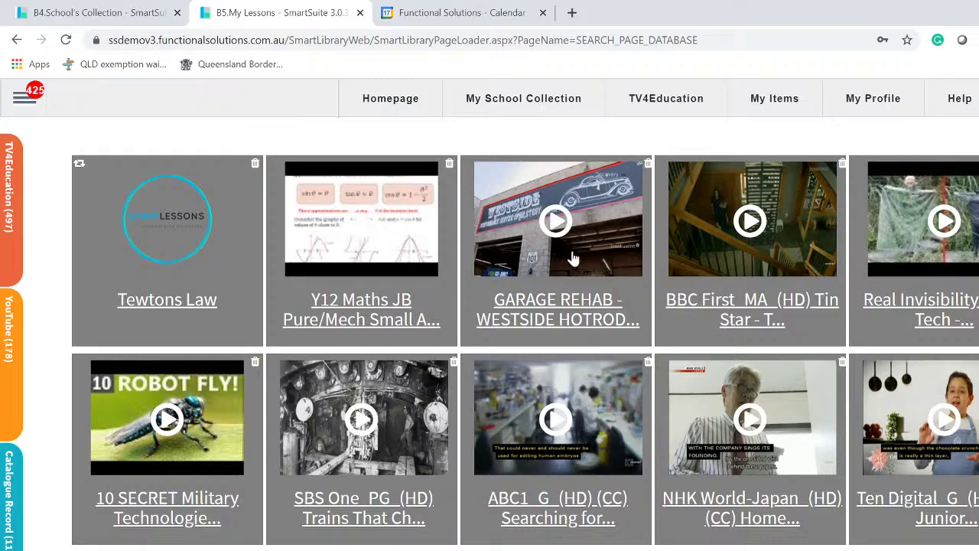
{"action": "scroll", "coordinate": [520, 354], "scroll_direction": "down", "scroll_amount": 10}
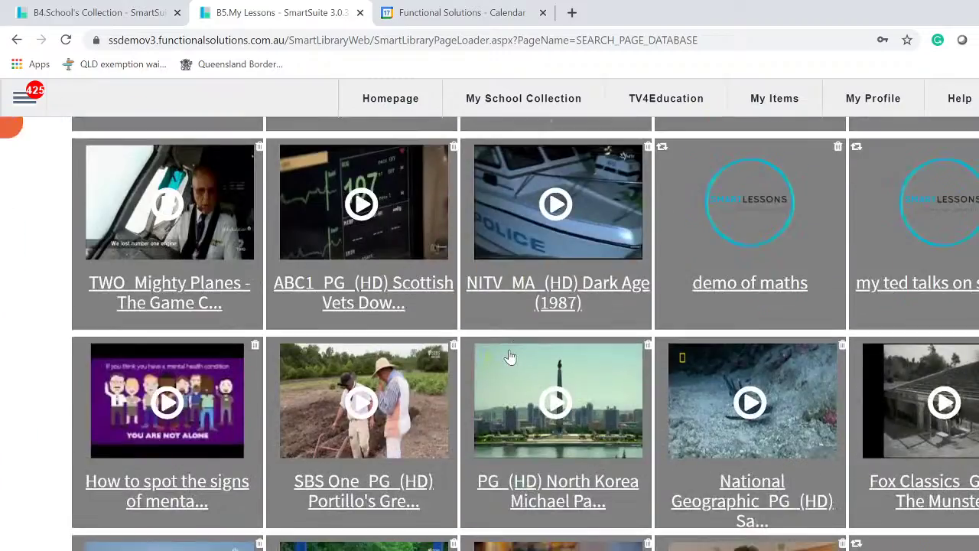
{"action": "scroll", "coordinate": [504, 347], "scroll_direction": "up", "scroll_amount": 10}
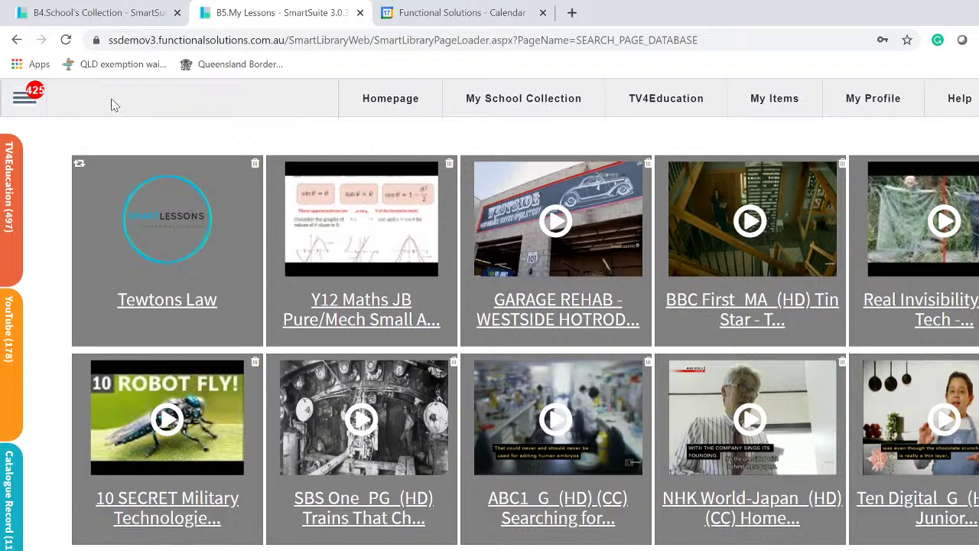
- Open the MailBox under SmartClassrooms to see the list of closed support tickets
{"action": "left_click", "coordinate": [539, 106]}
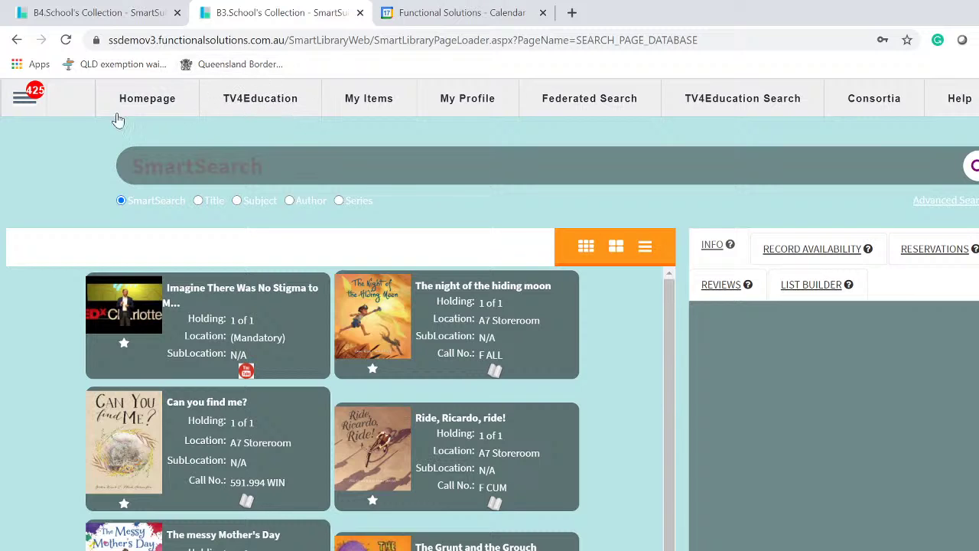
{"action": "left_click", "coordinate": [22, 98]}
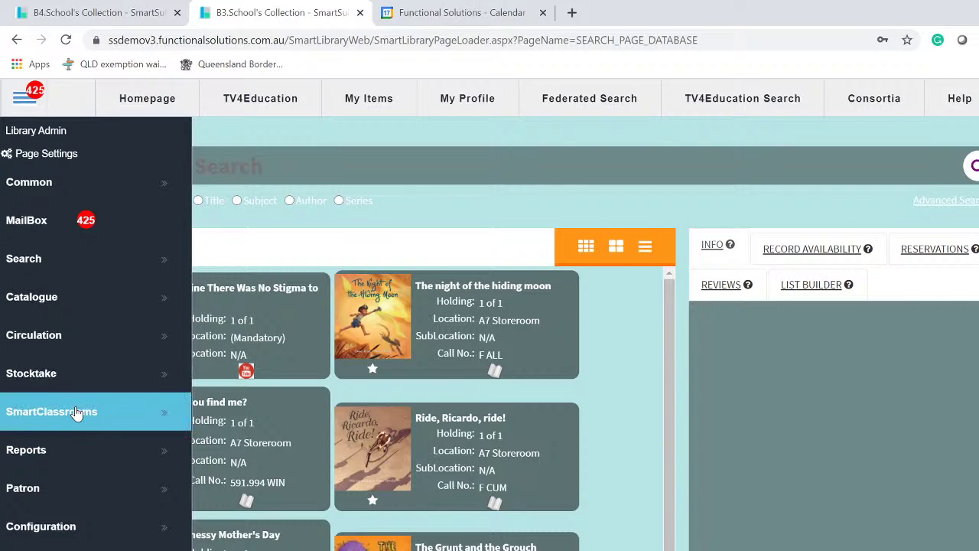
{"action": "left_click", "coordinate": [76, 411]}
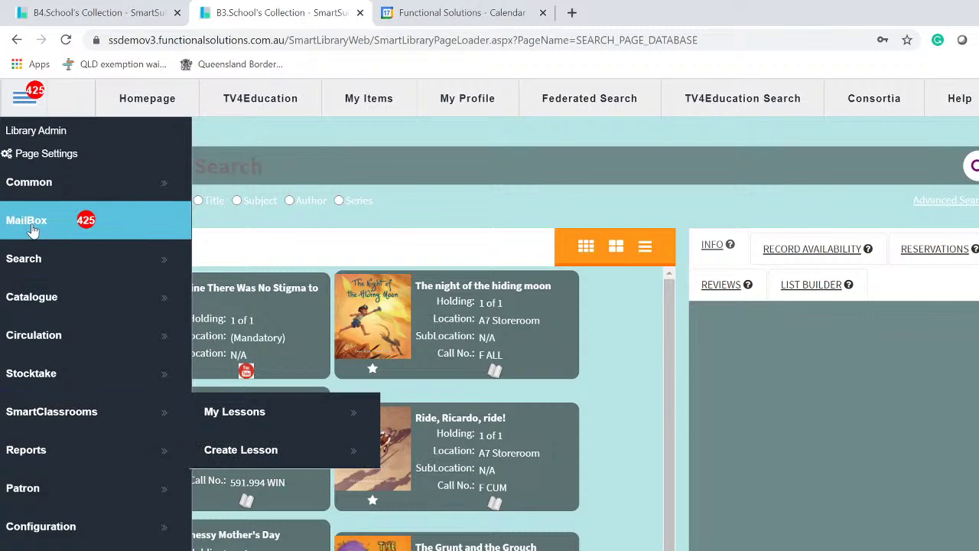
{"action": "left_click", "coordinate": [32, 221]}
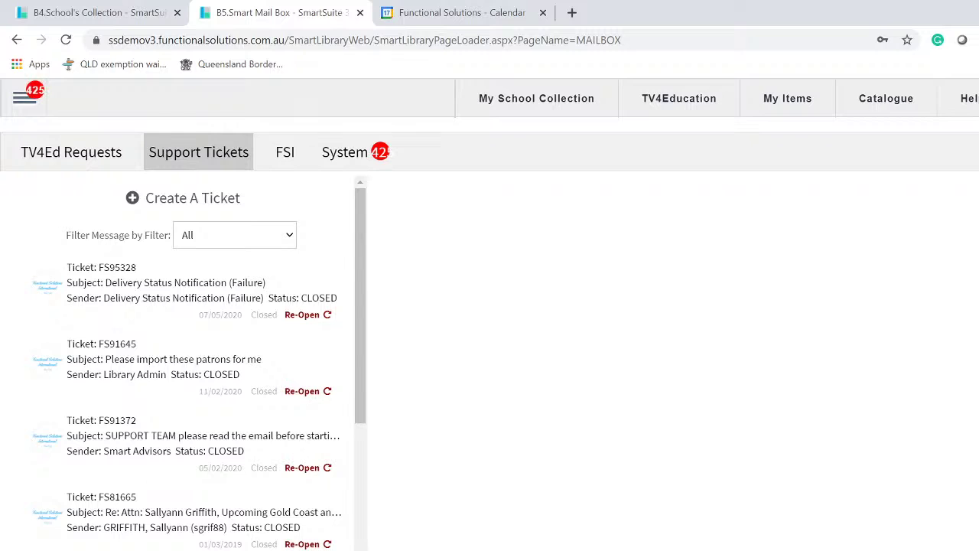
- Create a ticket titled 'Please contect me for trainig' with a phone number, SmartLessons training request and Tue–Thurs availability
{"action": "left_click", "coordinate": [180, 201]}
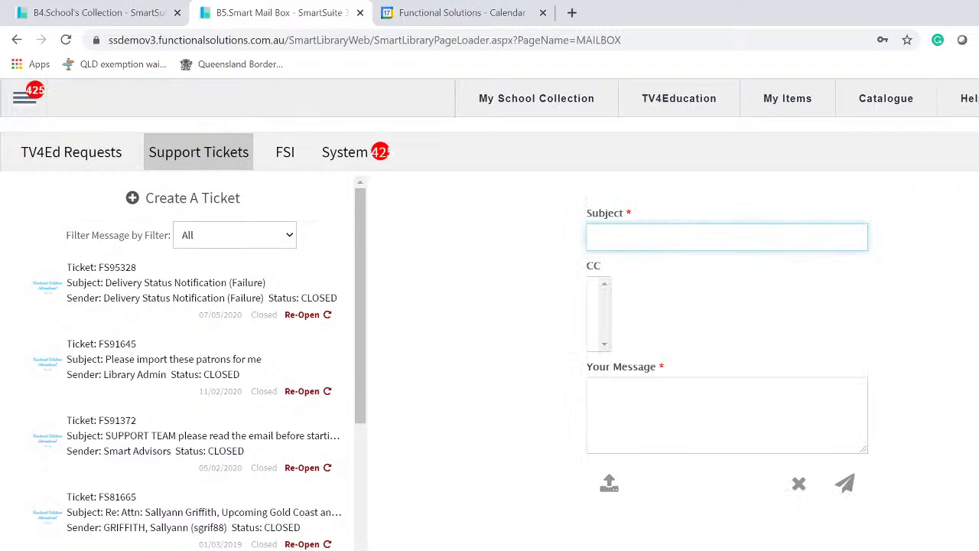
{"action": "type", "text": "Please contect me for traini"}
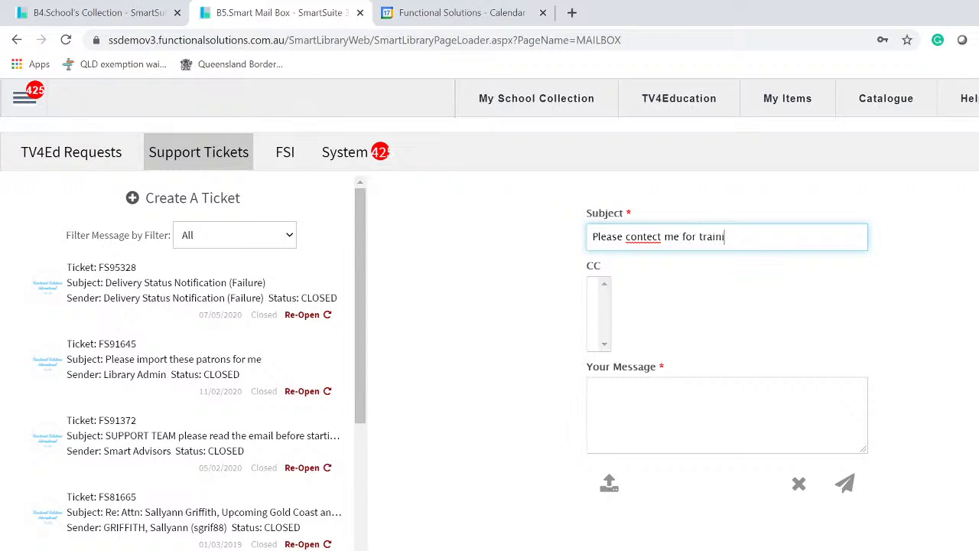
{"action": "type", "text": "g"}
{"action": "left_click", "coordinate": [716, 398]}
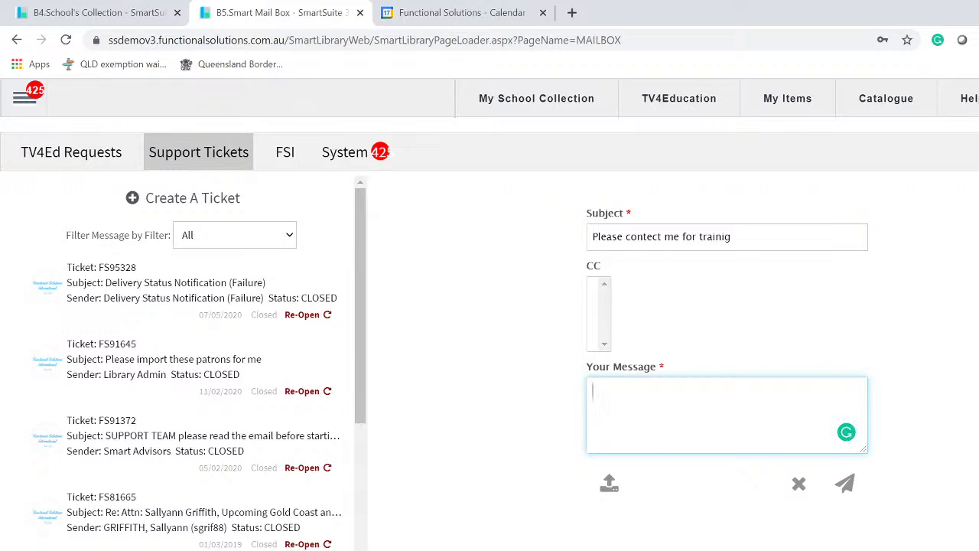
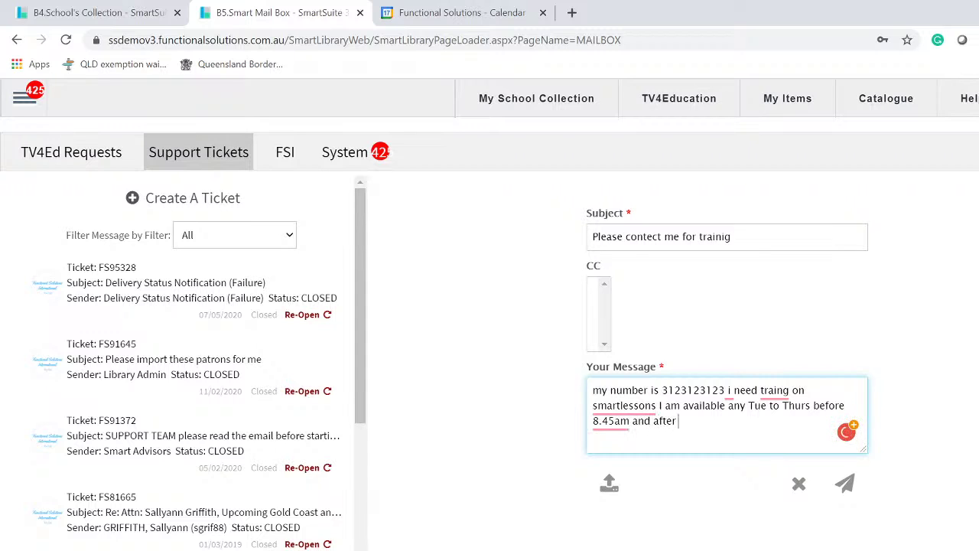
- Submit the training ticket so it shows as OPEN, then bring up a blank ticket form
{"action": "left_click", "coordinate": [844, 484]}
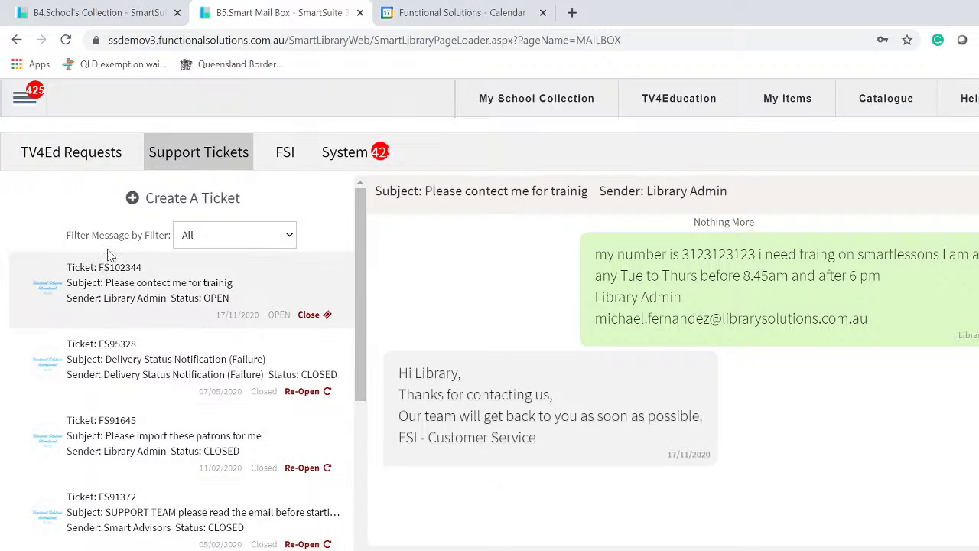
{"action": "left_click", "coordinate": [191, 207]}
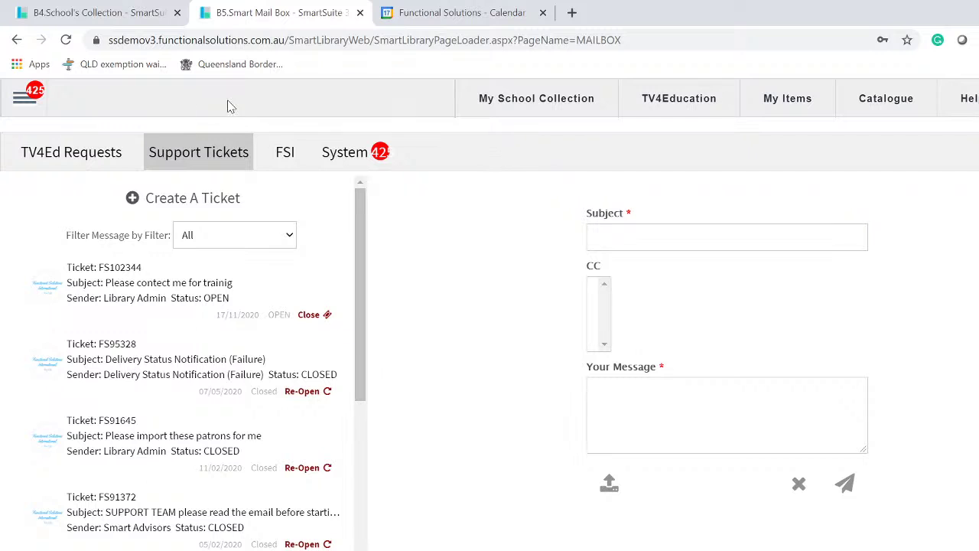
- Choose SmartClassrooms > Create Lesson from the main menu
{"action": "left_click", "coordinate": [24, 96]}
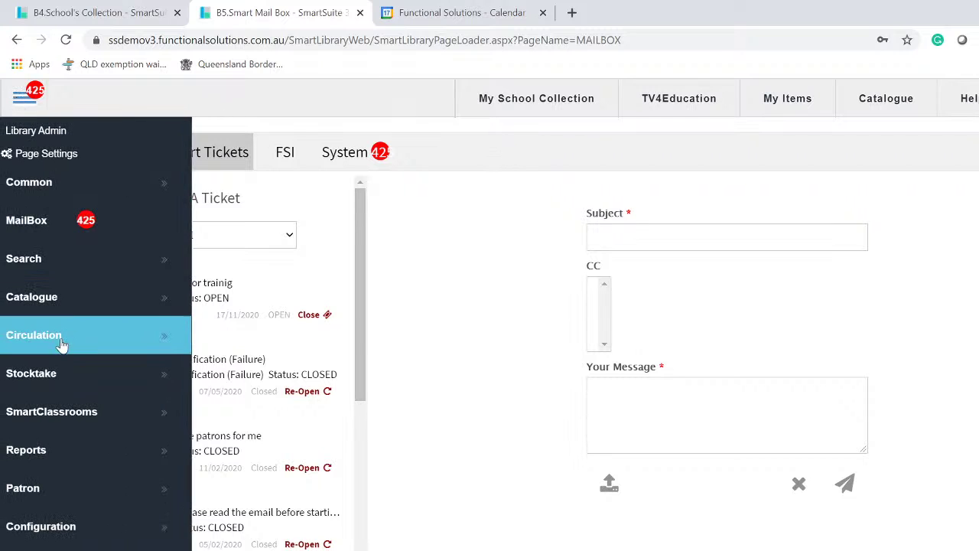
{"action": "left_click", "coordinate": [95, 415]}
{"action": "left_click", "coordinate": [309, 455]}
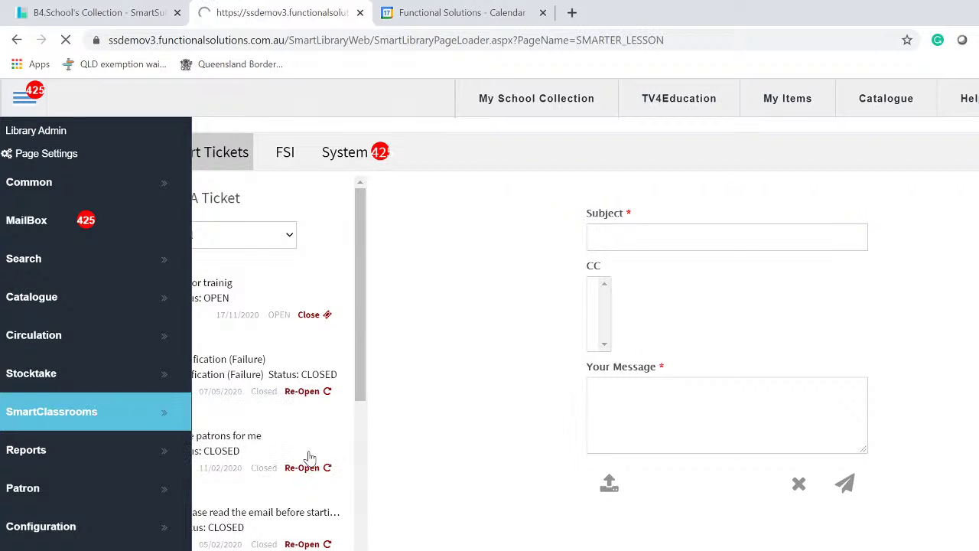